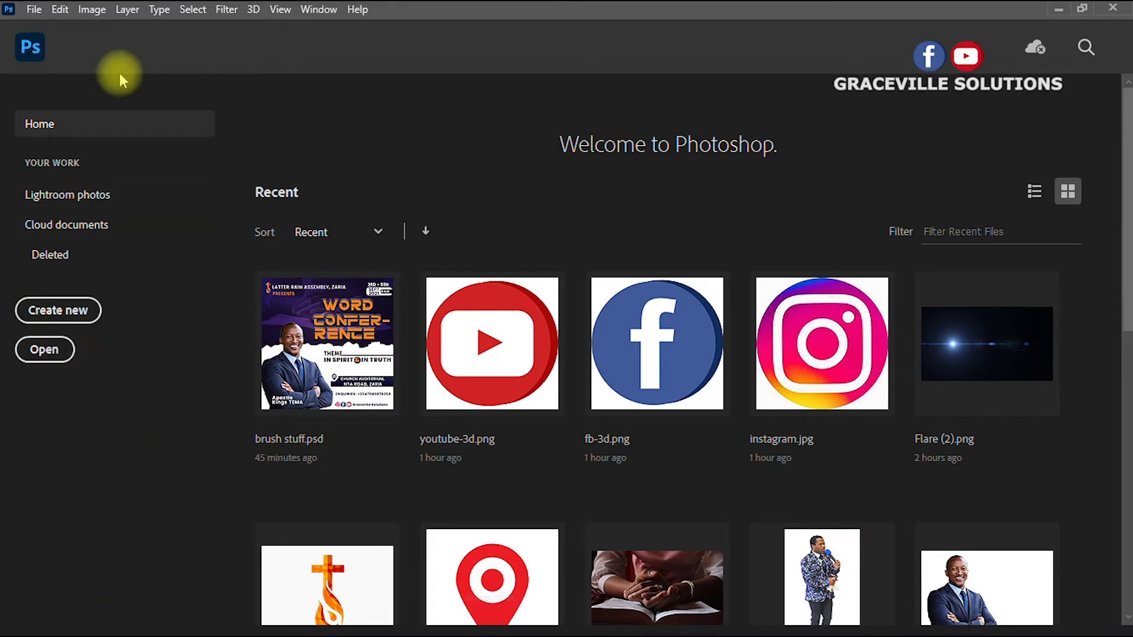
- Start a new document and name it TORN PAPER EFFECT
click(54, 308)
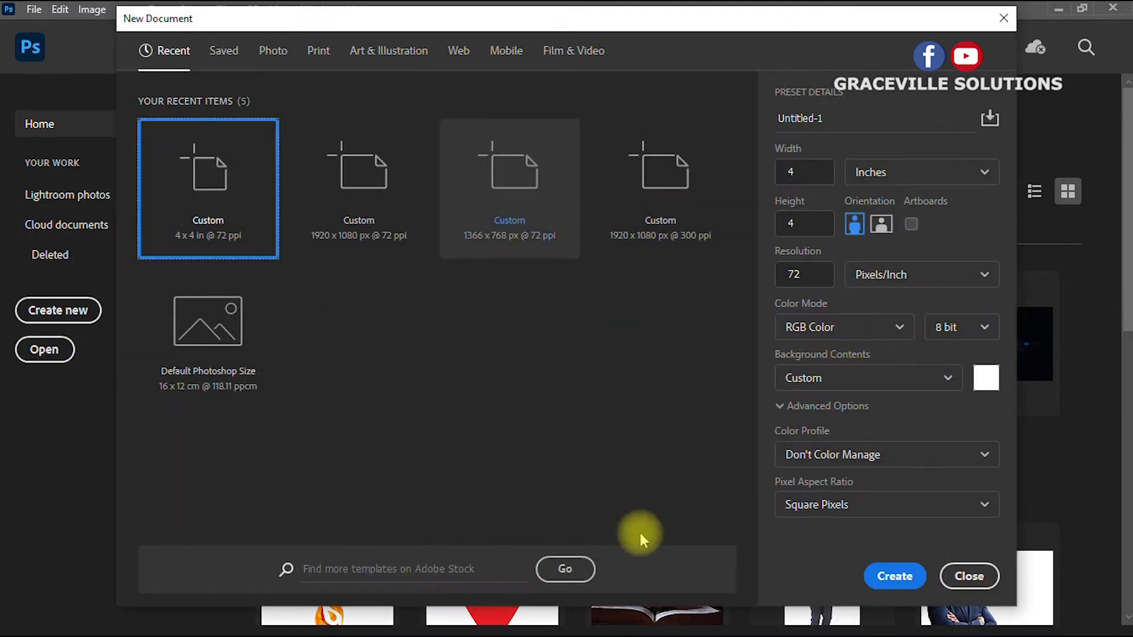
click(863, 117)
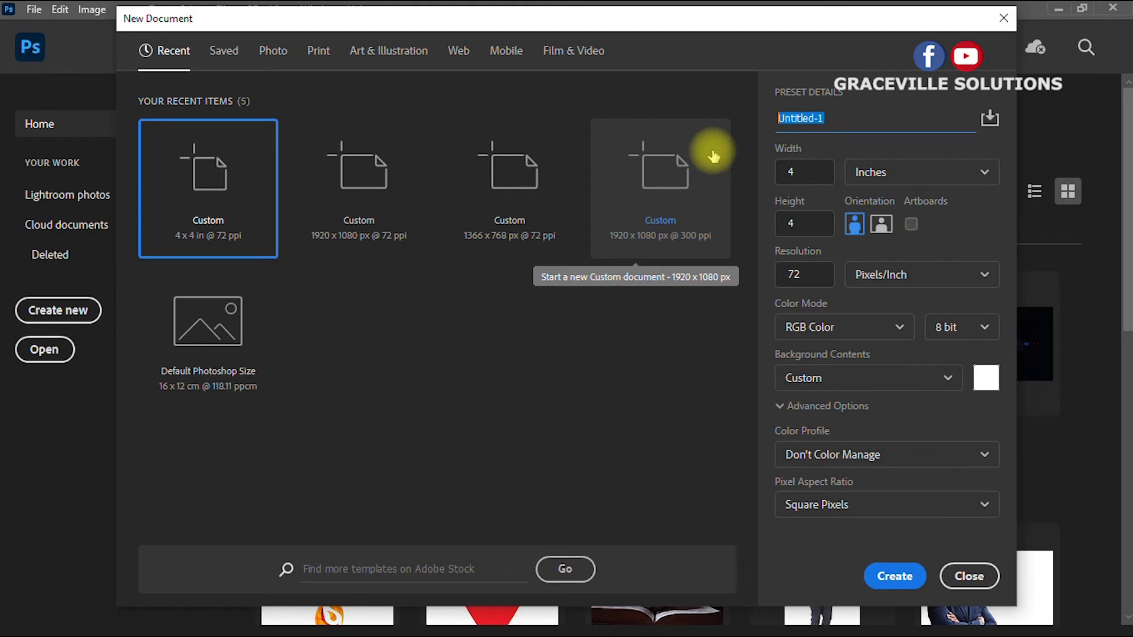
text(TORN P)
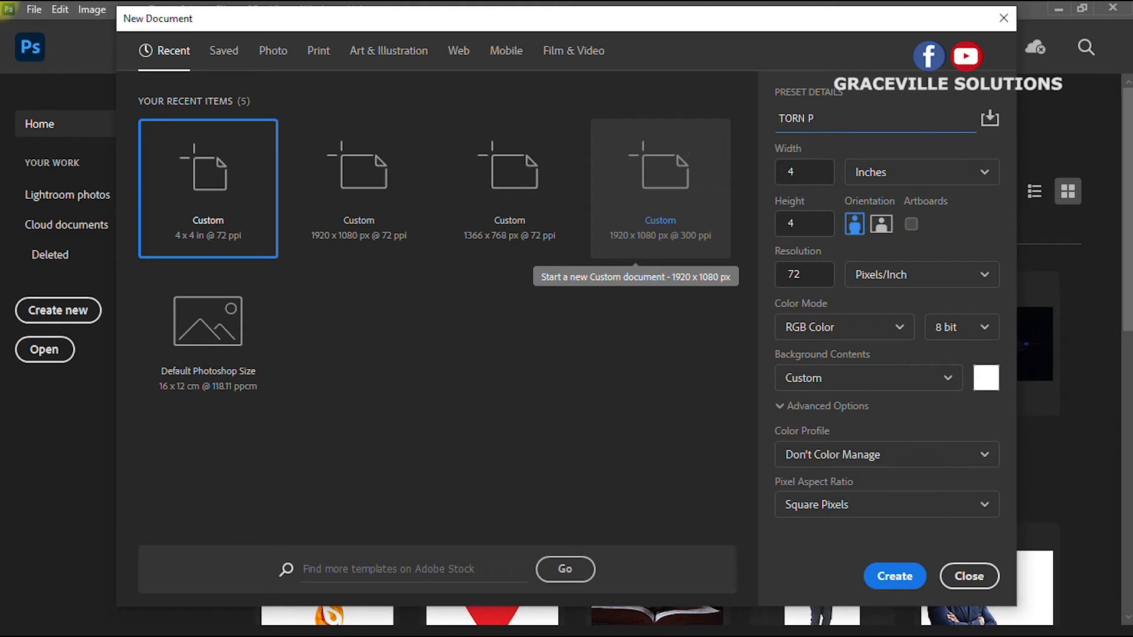
text(APER EFFECT)
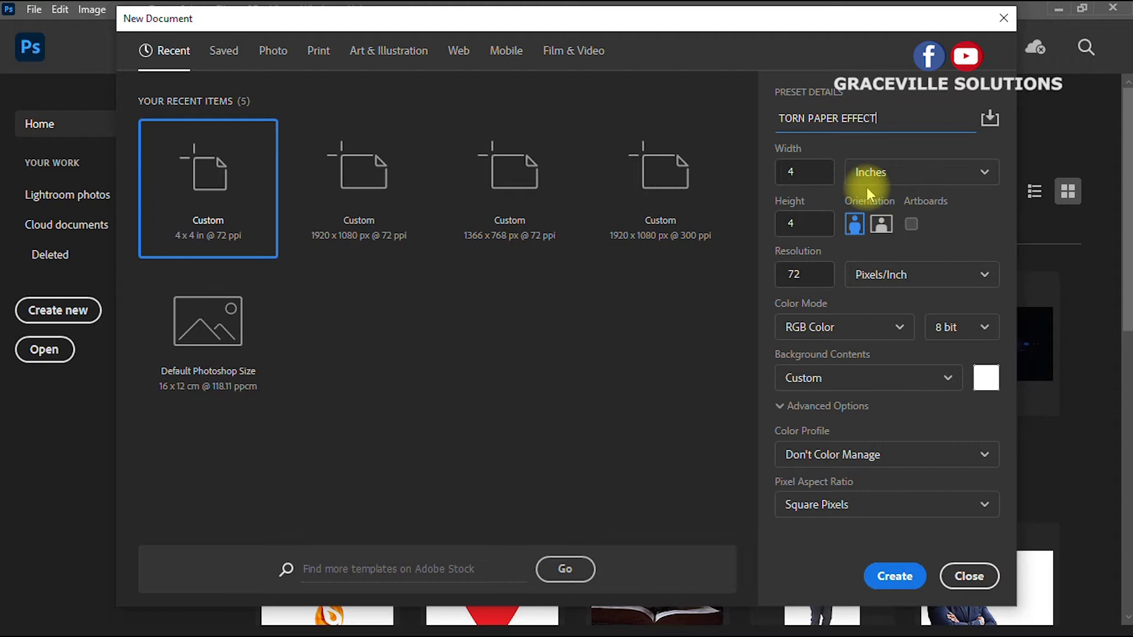
click(913, 180)
click(913, 204)
click(931, 172)
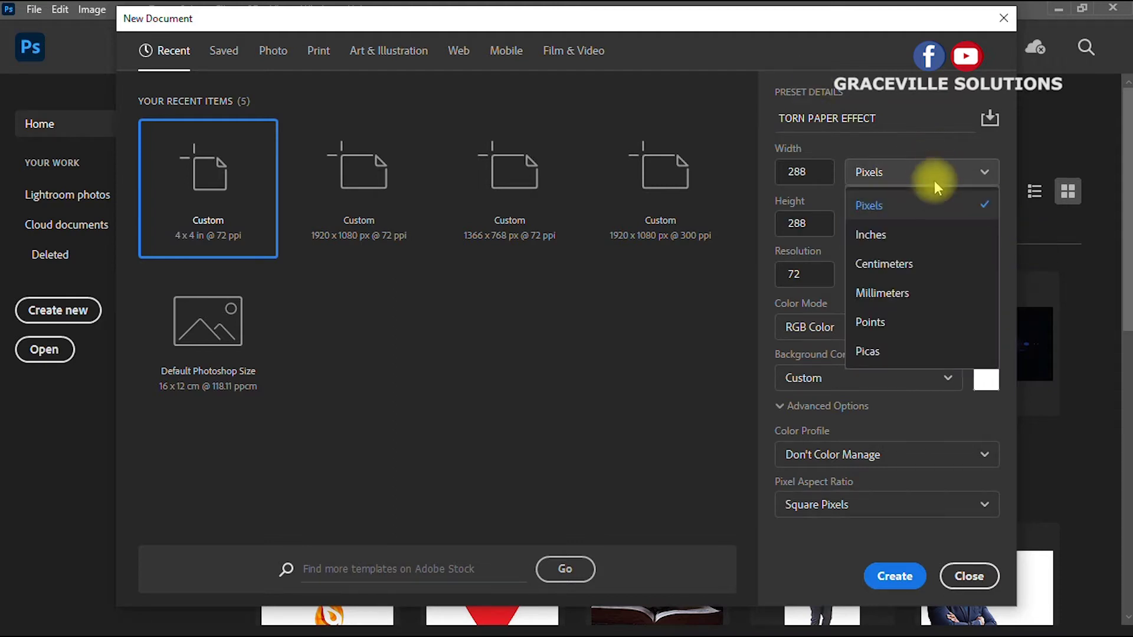
click(921, 238)
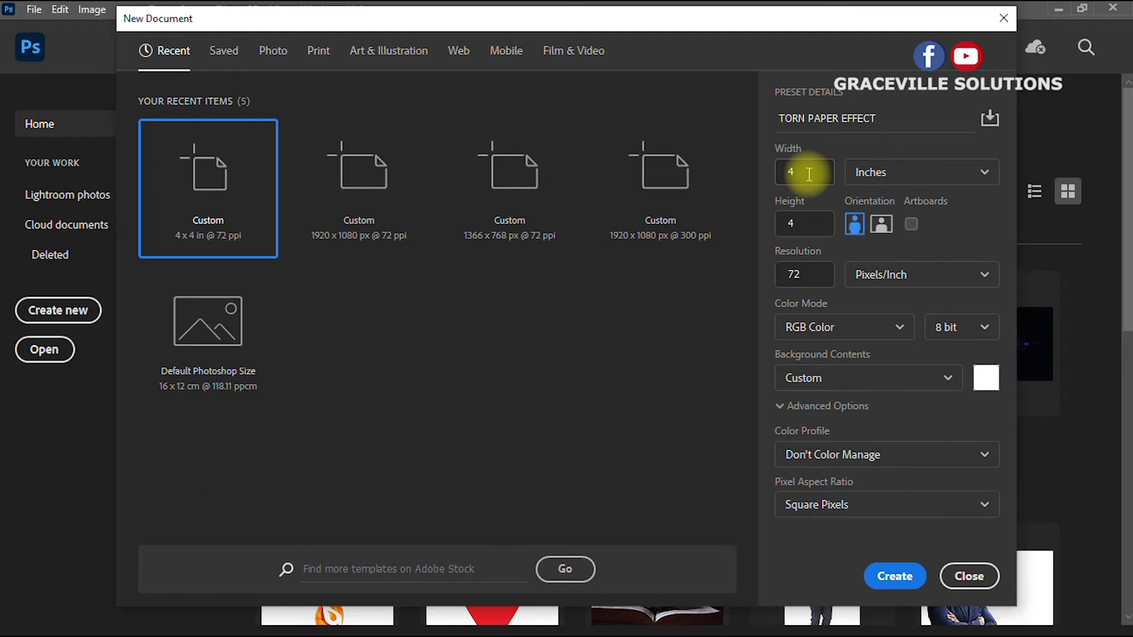
drag(809, 174, 775, 187)
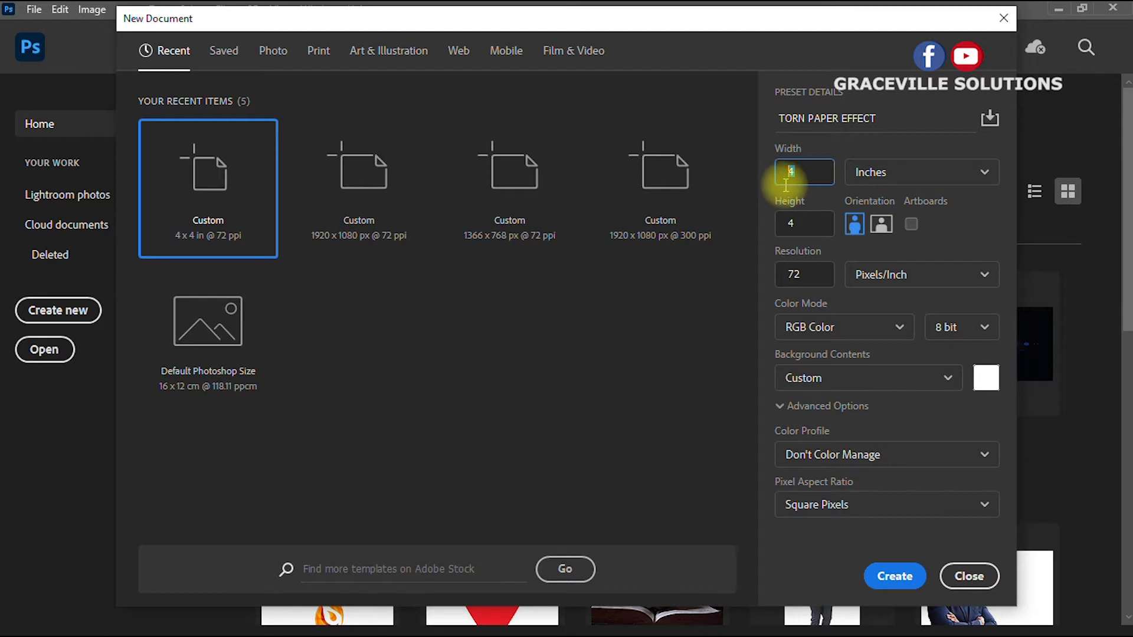
click(819, 176)
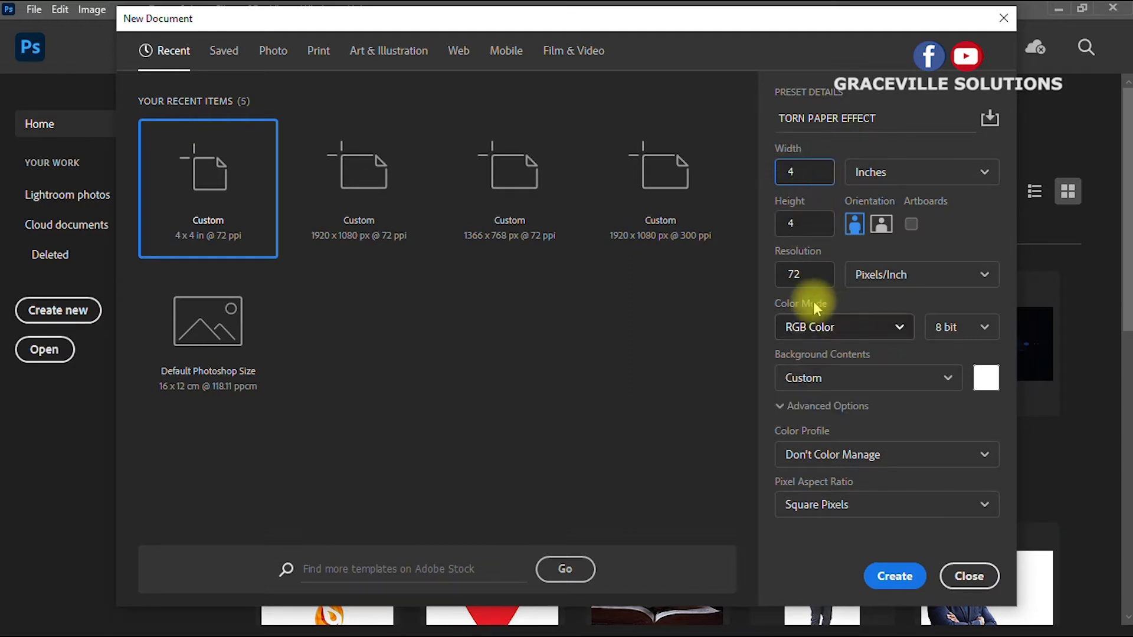
- Set the resolution to 300 pixels/inch and create the 4 × 4 inch RGB document
drag(809, 274, 775, 277)
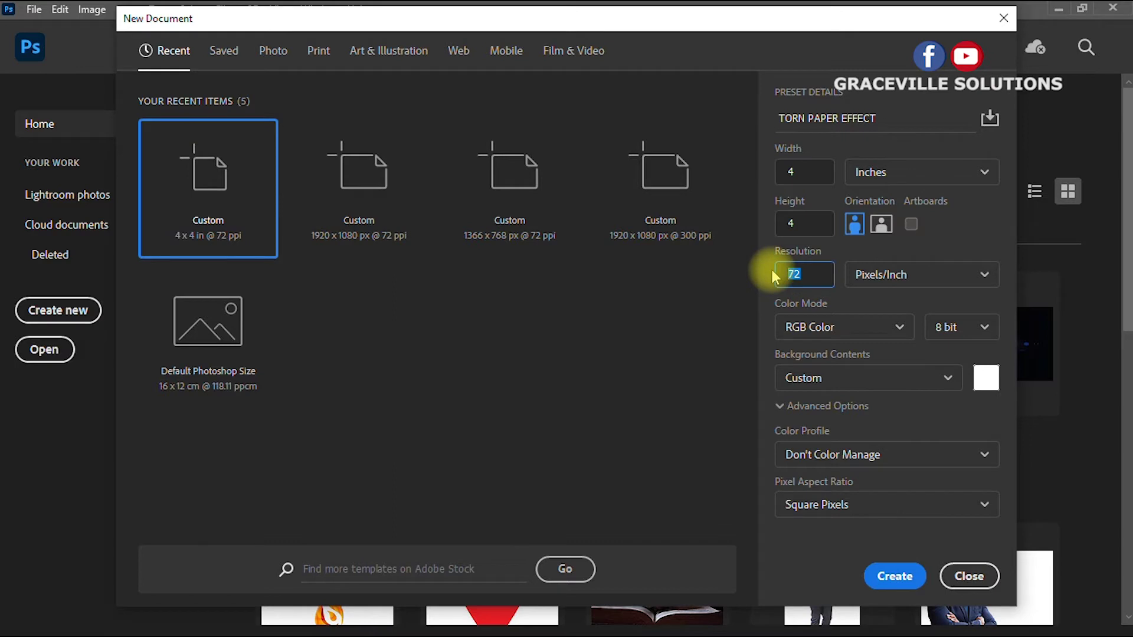
text(300)
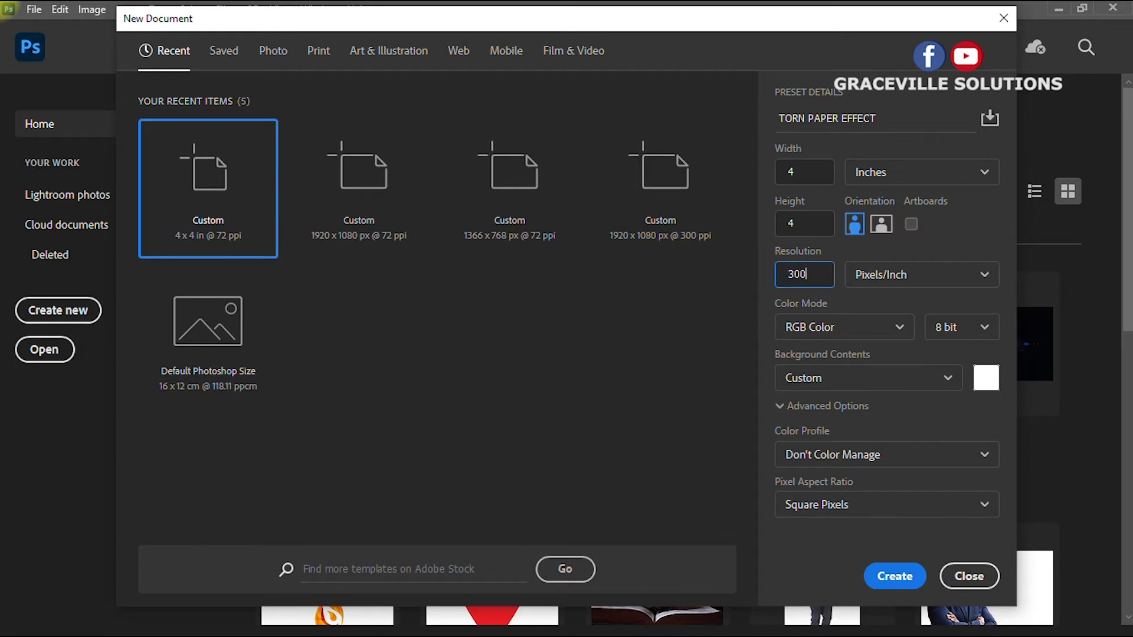
click(956, 229)
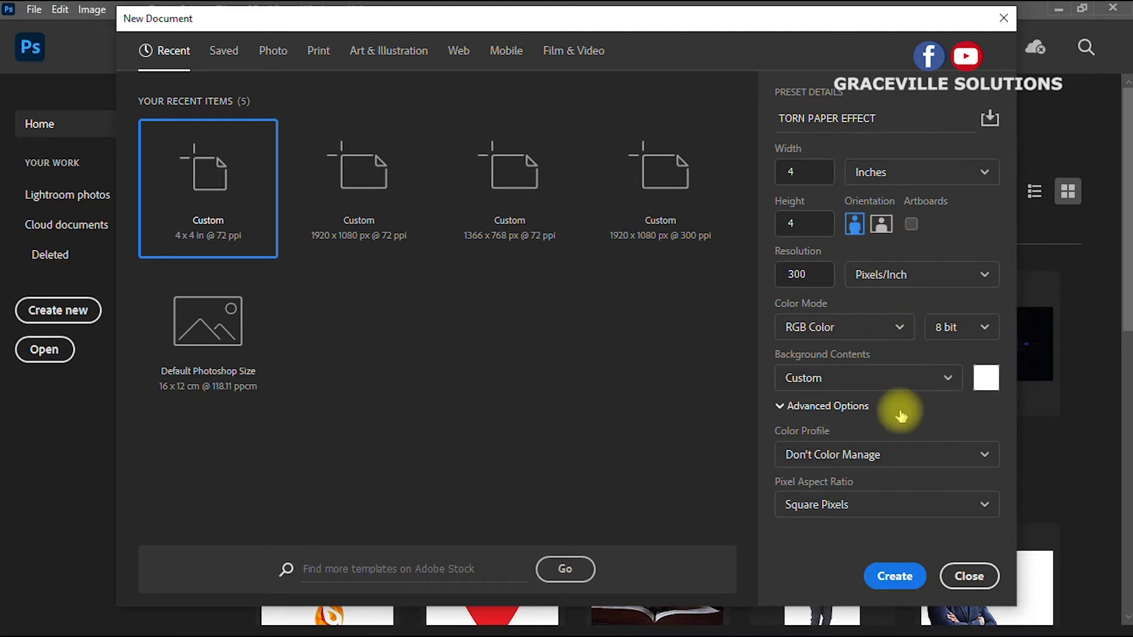
click(895, 576)
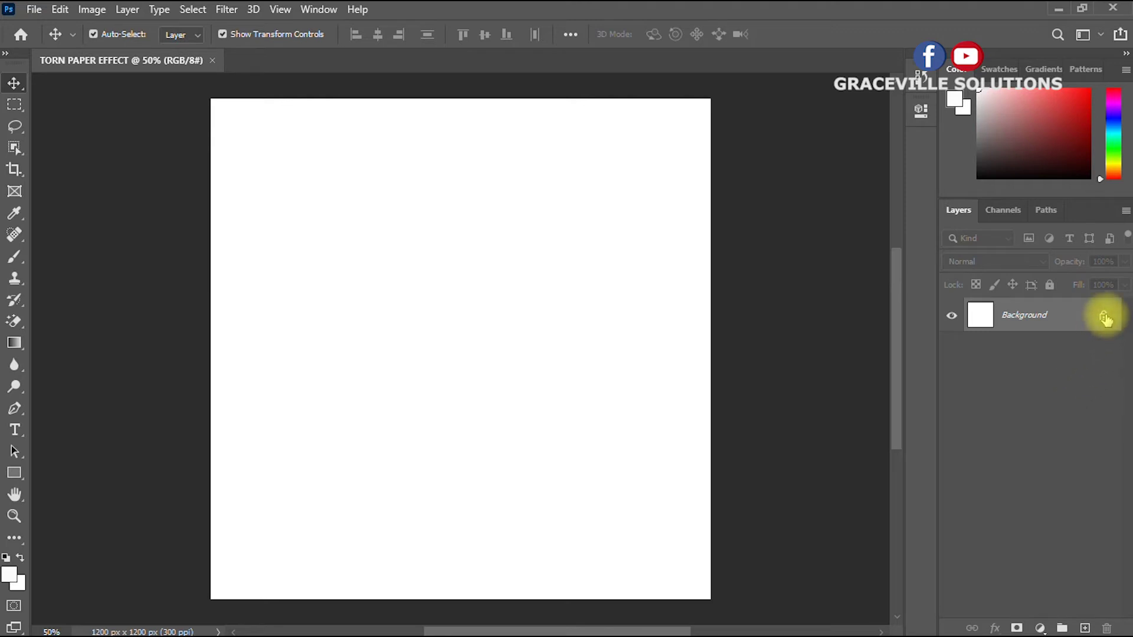
- Unlock the background layer and draw a black-filled rectangle of about 1266 × 657 px across the upper half of the canvas
click(1106, 318)
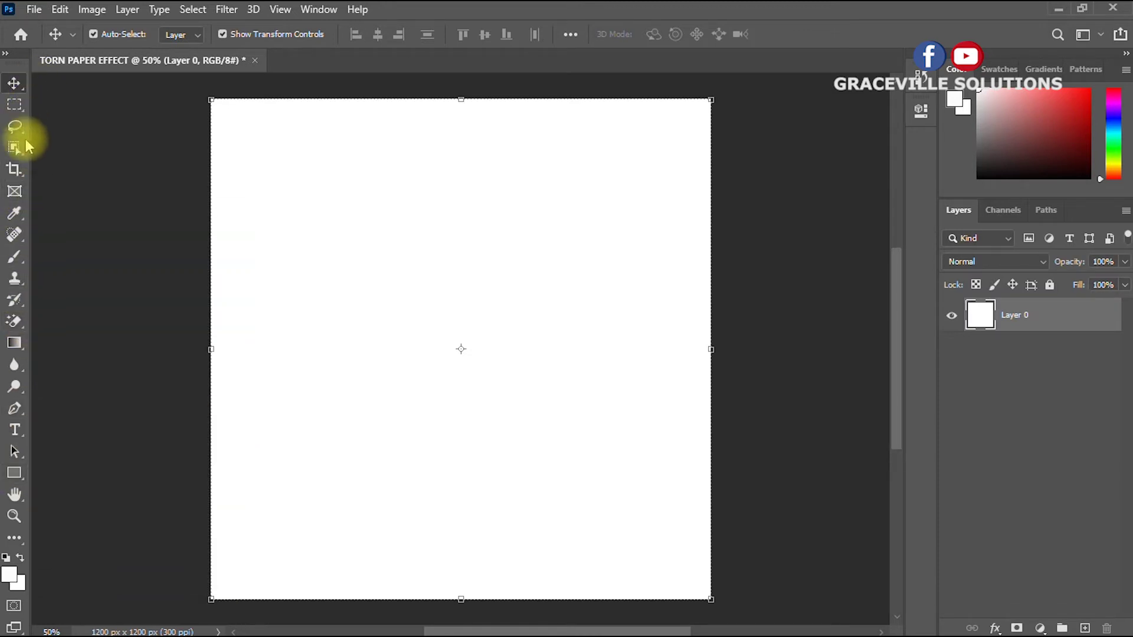
click(14, 475)
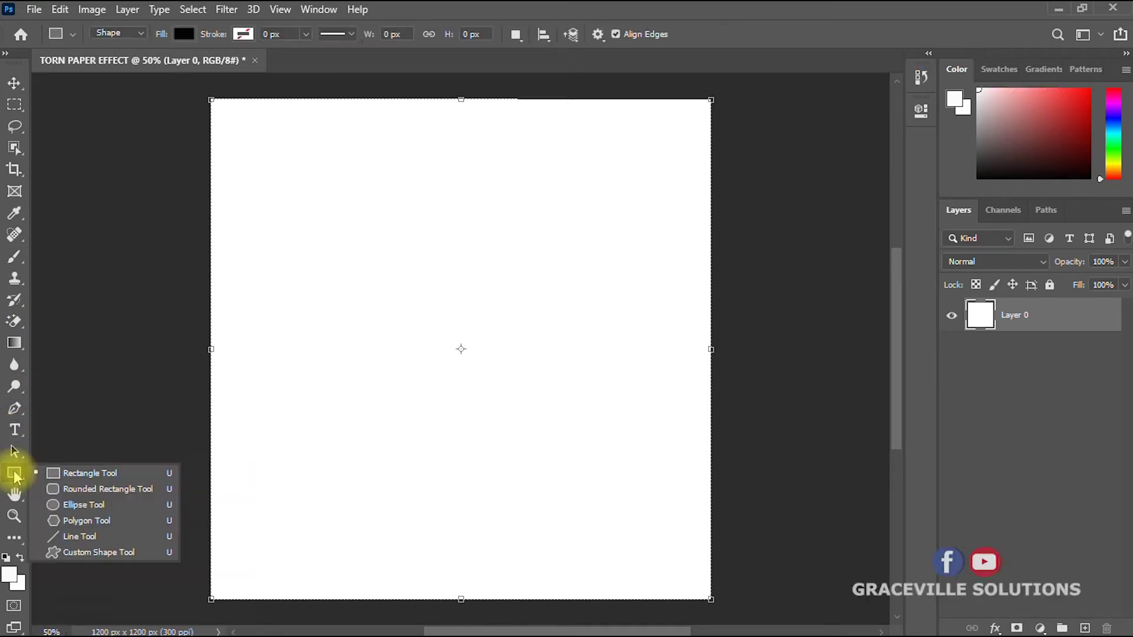
click(71, 473)
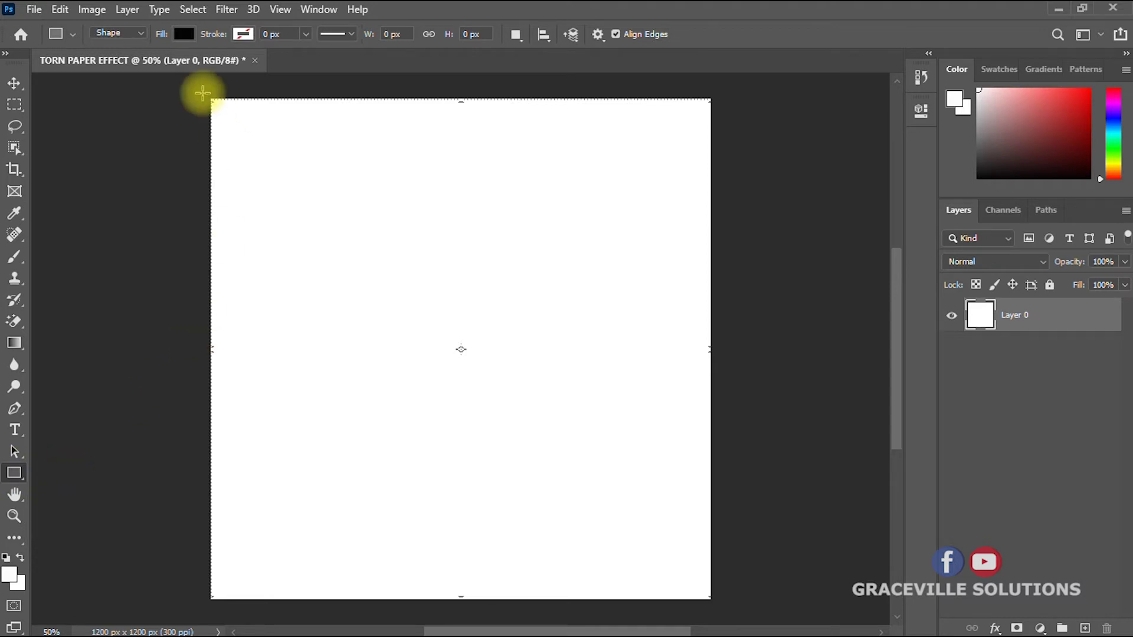
drag(200, 94, 726, 367)
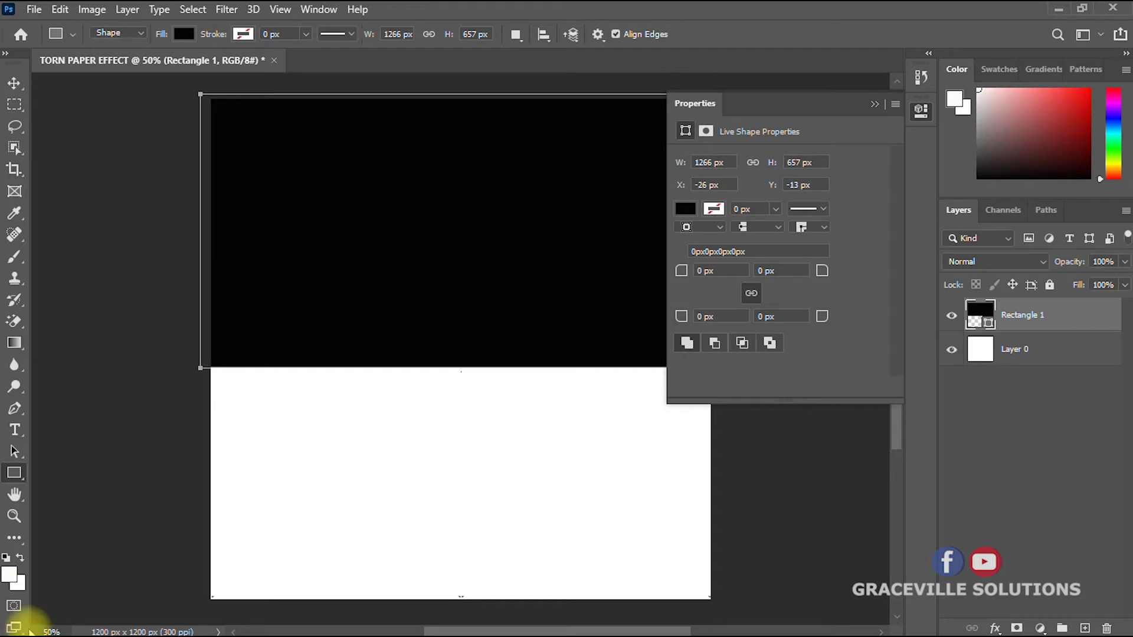
- Try dark red #8f1010 and dark olive #282f05 as the rectangle's fill color
click(685, 209)
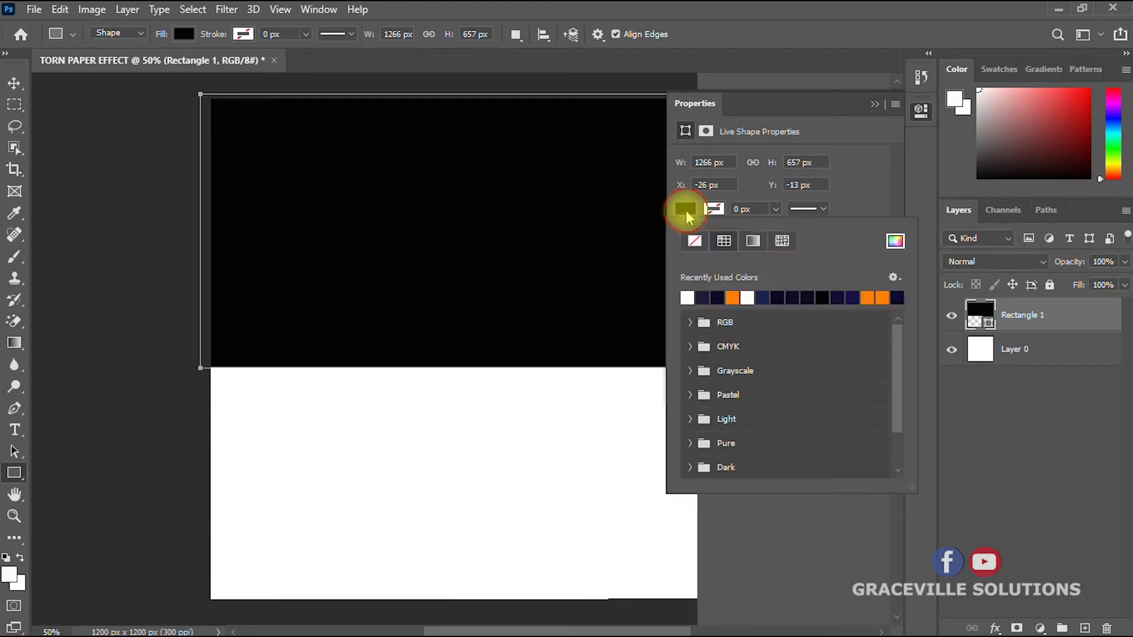
click(894, 240)
click(867, 332)
click(881, 284)
click(1068, 184)
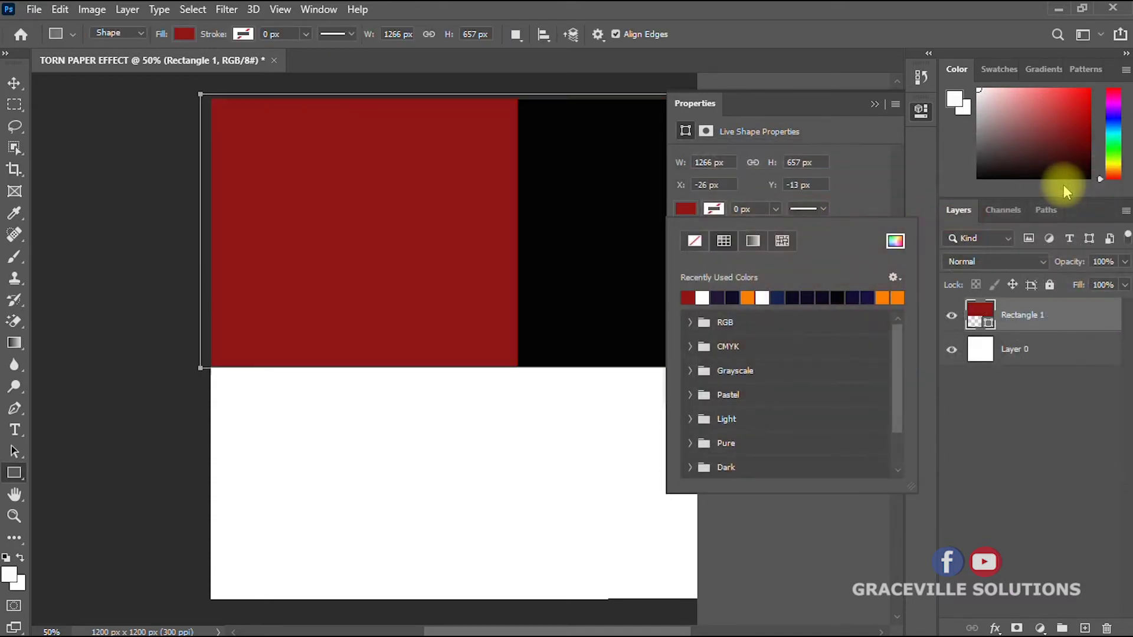
click(895, 241)
click(881, 363)
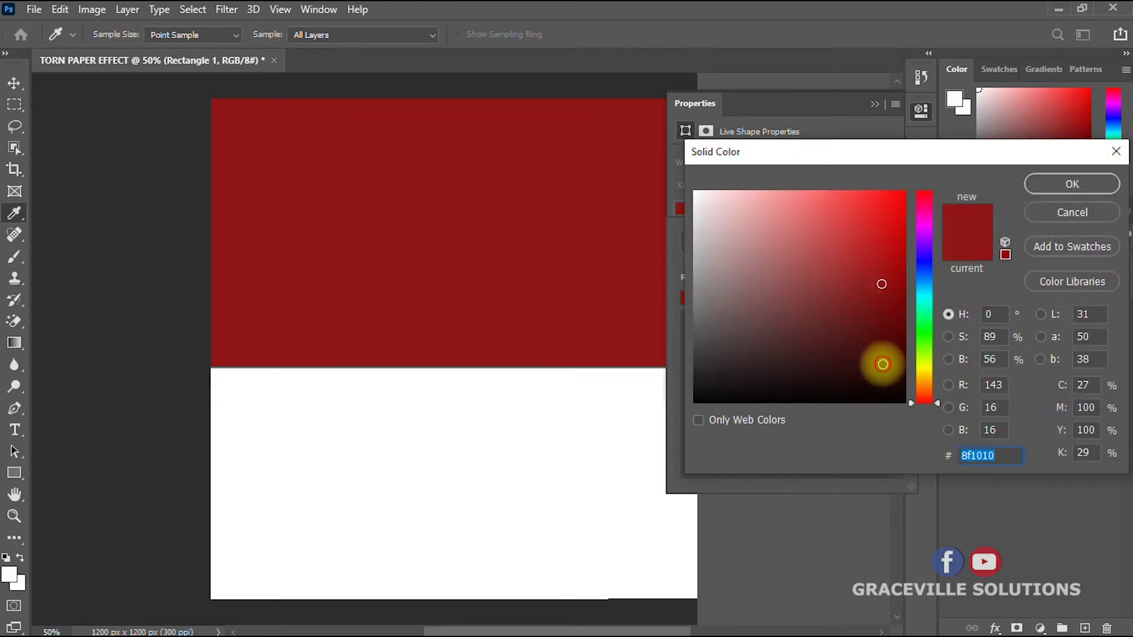
click(928, 361)
click(1068, 183)
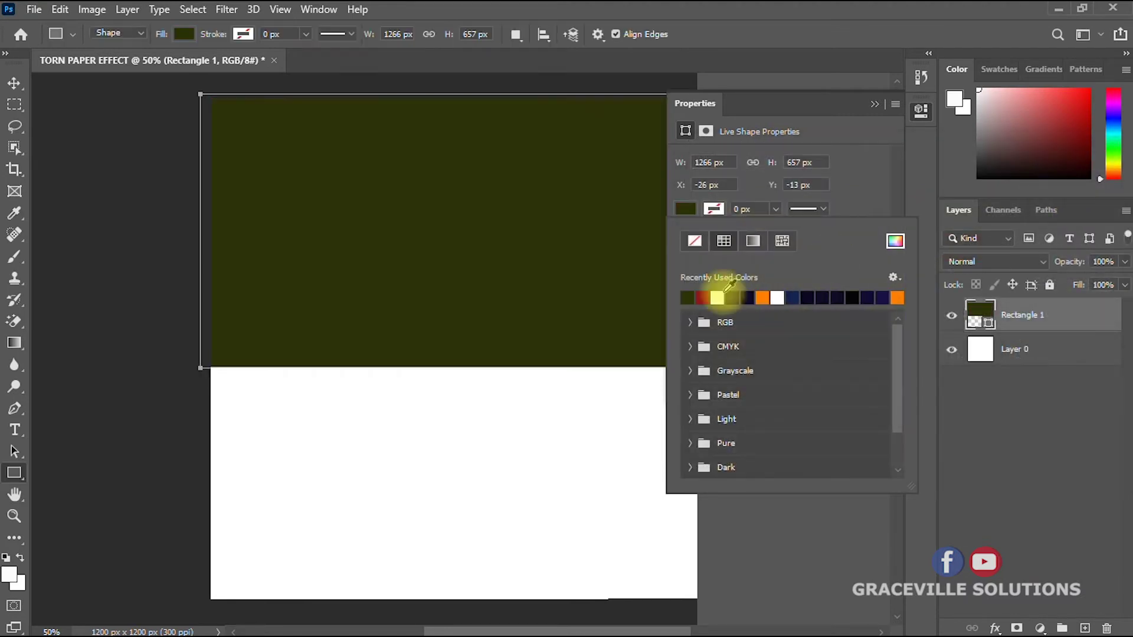
- Set the rectangle's fill color to black
click(895, 241)
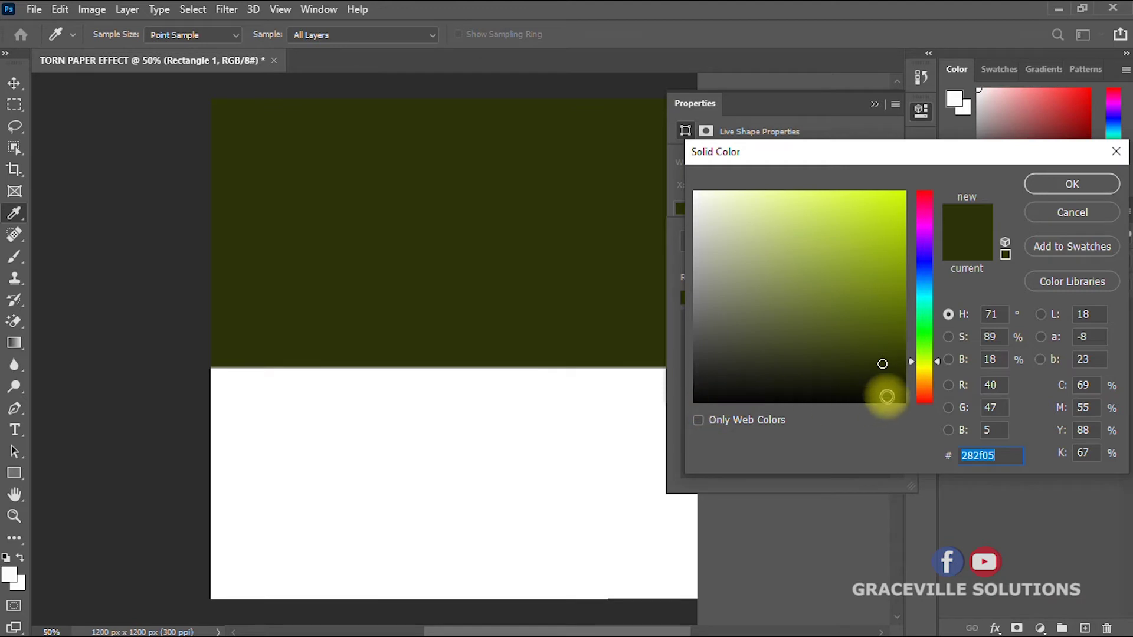
click(1092, 184)
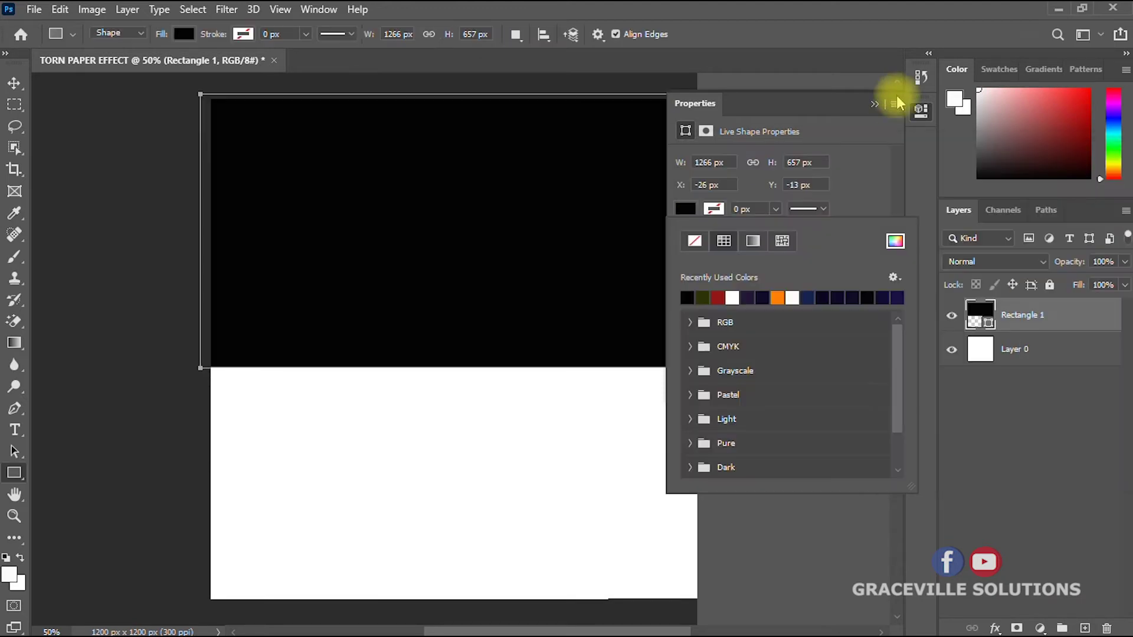
click(876, 105)
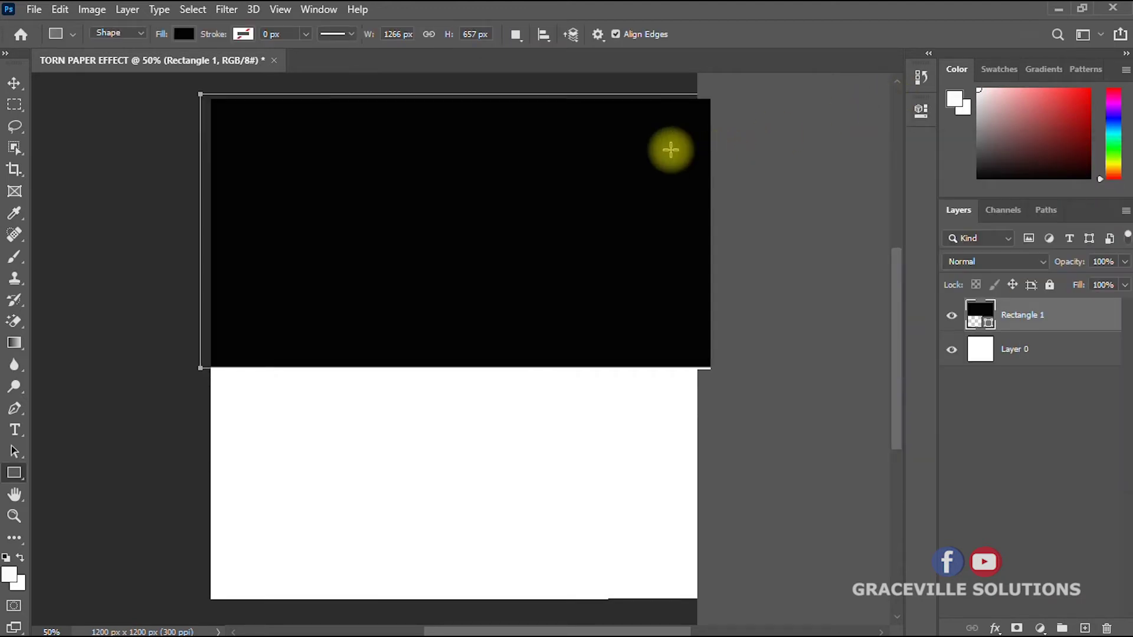
- Move the black rectangle so its top and right edges align with the canvas edges, and deselect it
click(15, 82)
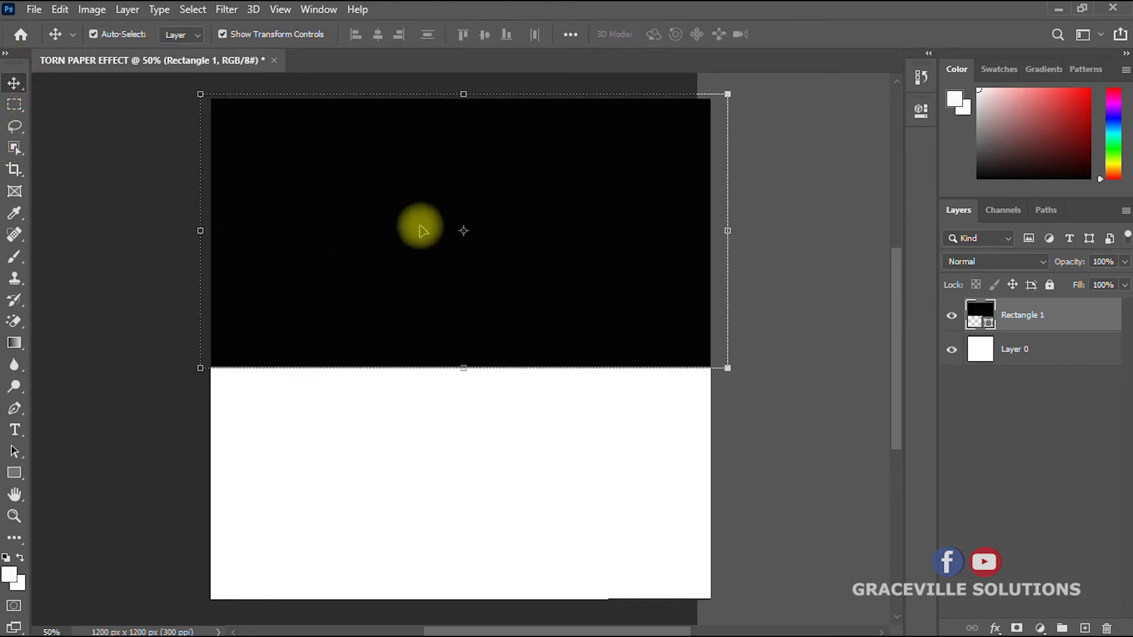
drag(627, 233, 623, 225)
drag(634, 287, 627, 300)
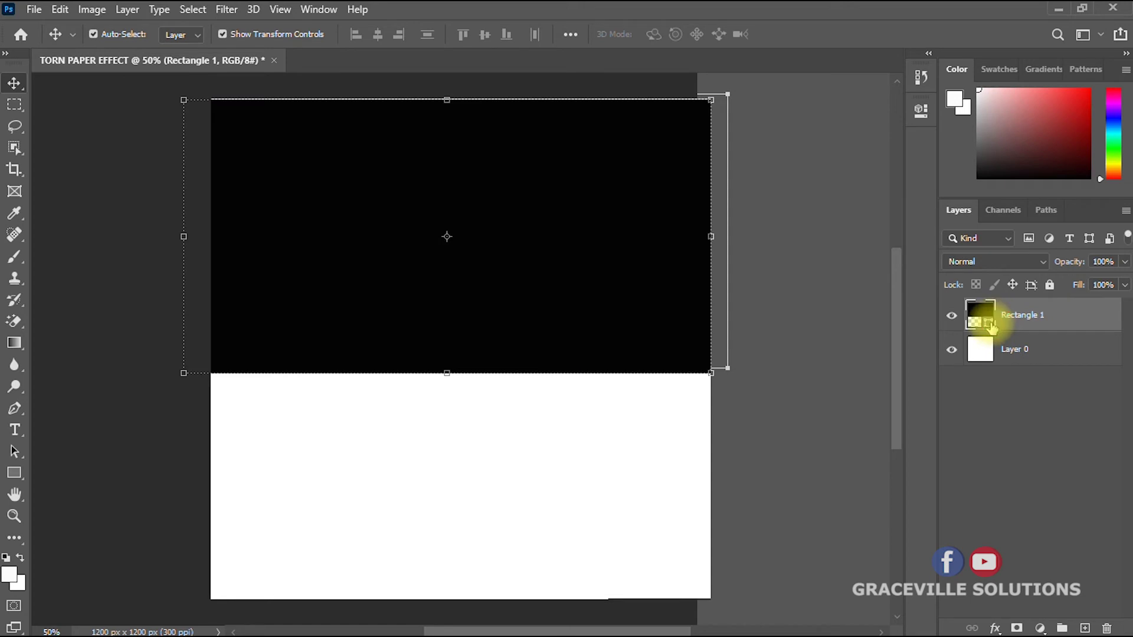
click(759, 296)
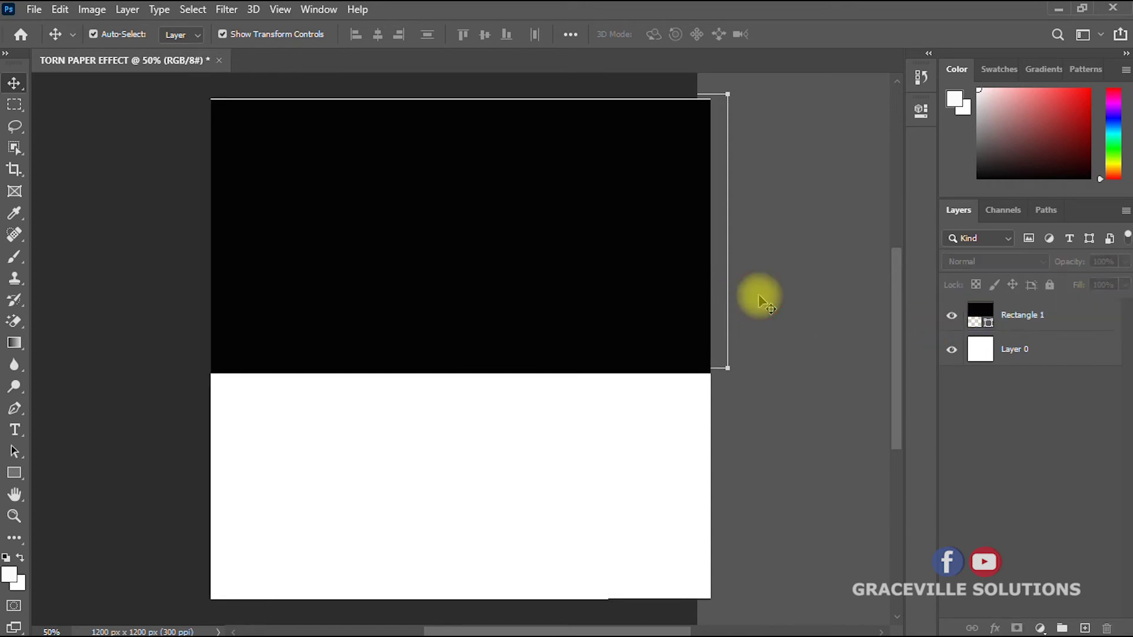
- Rasterize the Rectangle 1 shape layer and deselect it
click(1040, 313)
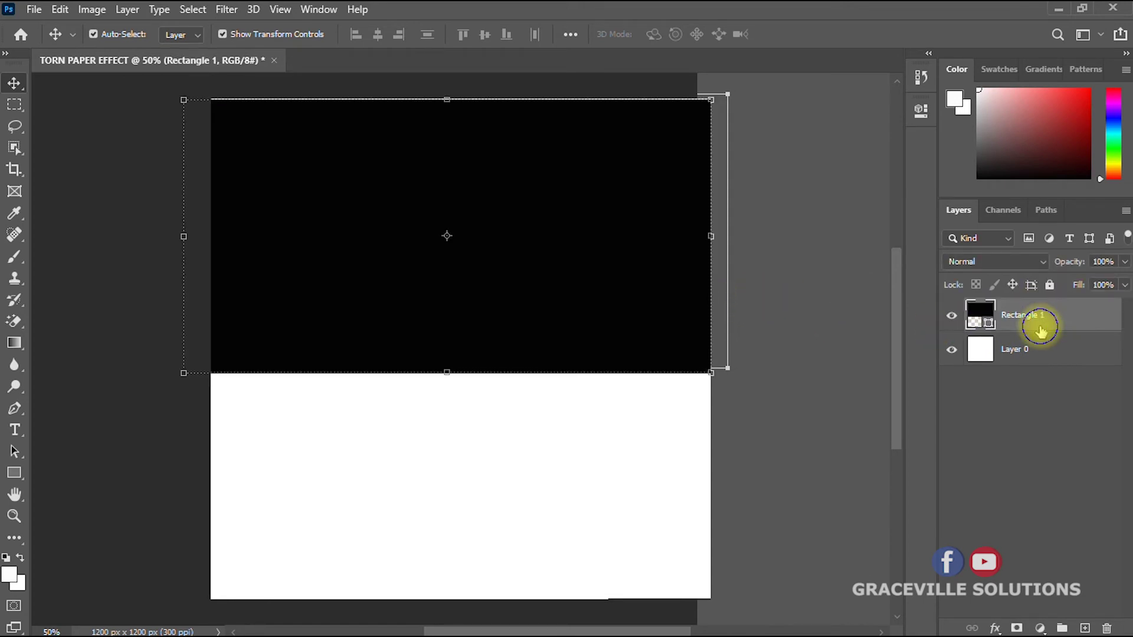
right_click(1046, 324)
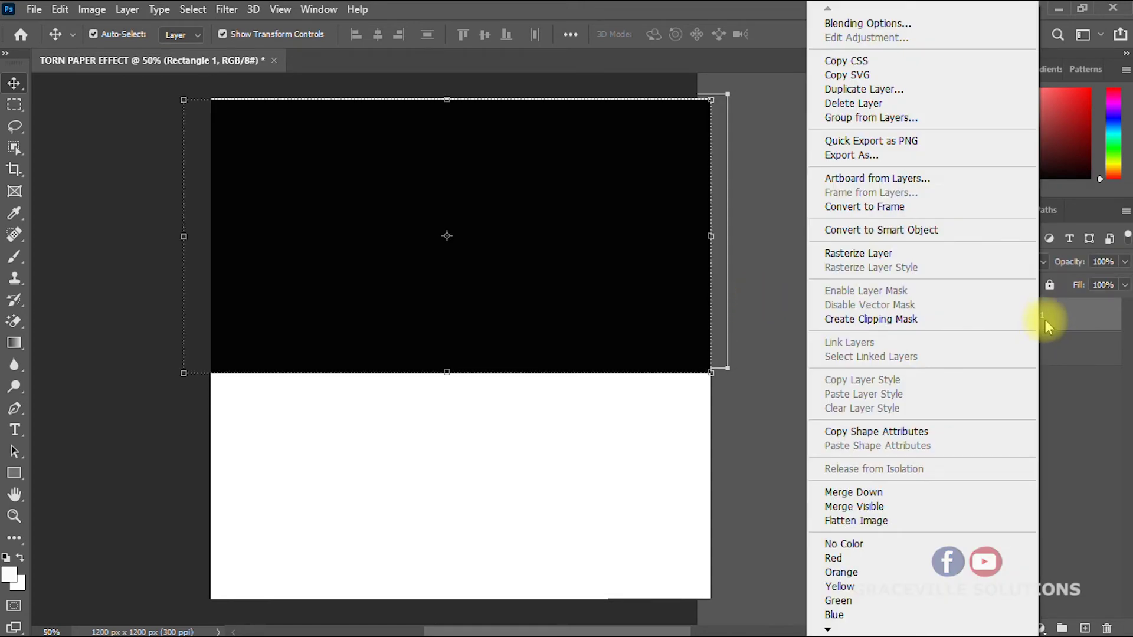
click(162, 347)
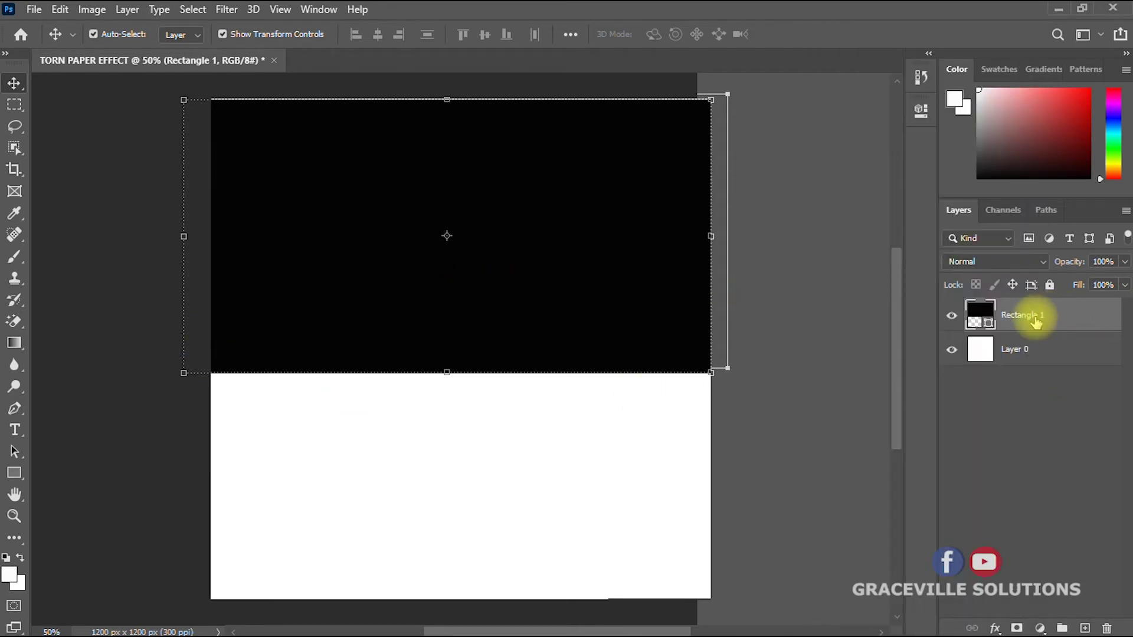
click(1041, 348)
click(1048, 314)
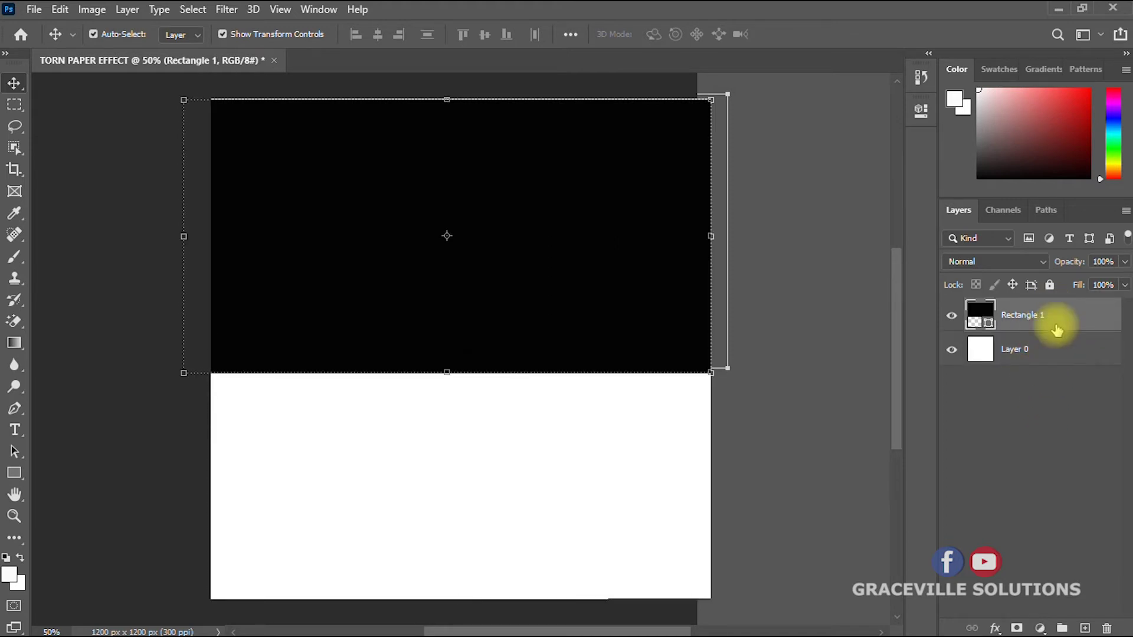
right_click(1057, 323)
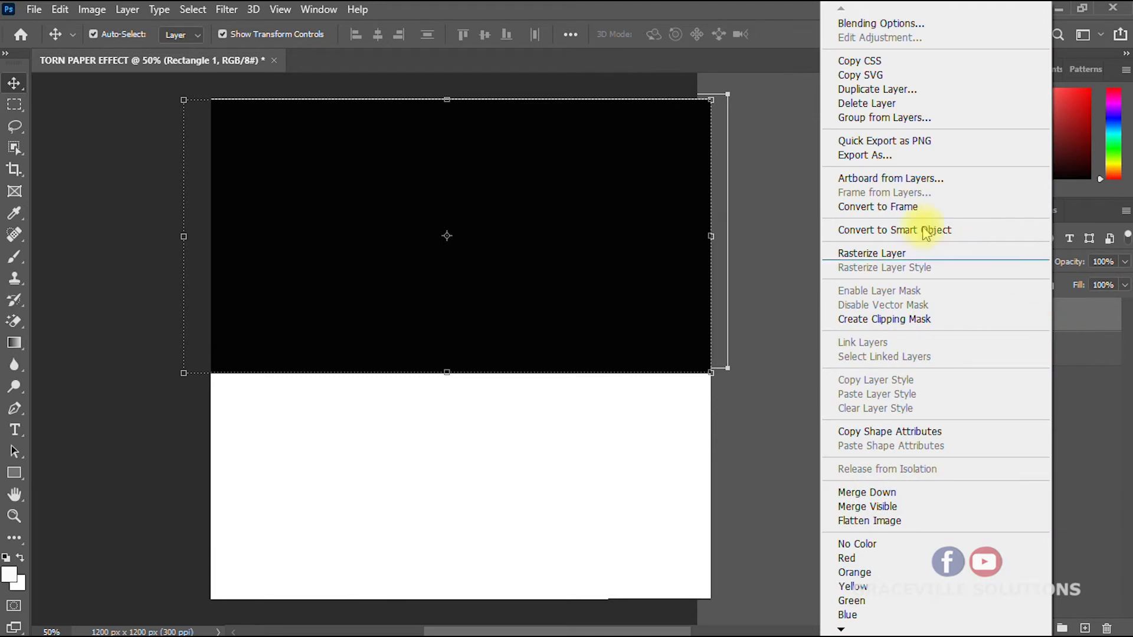
click(844, 253)
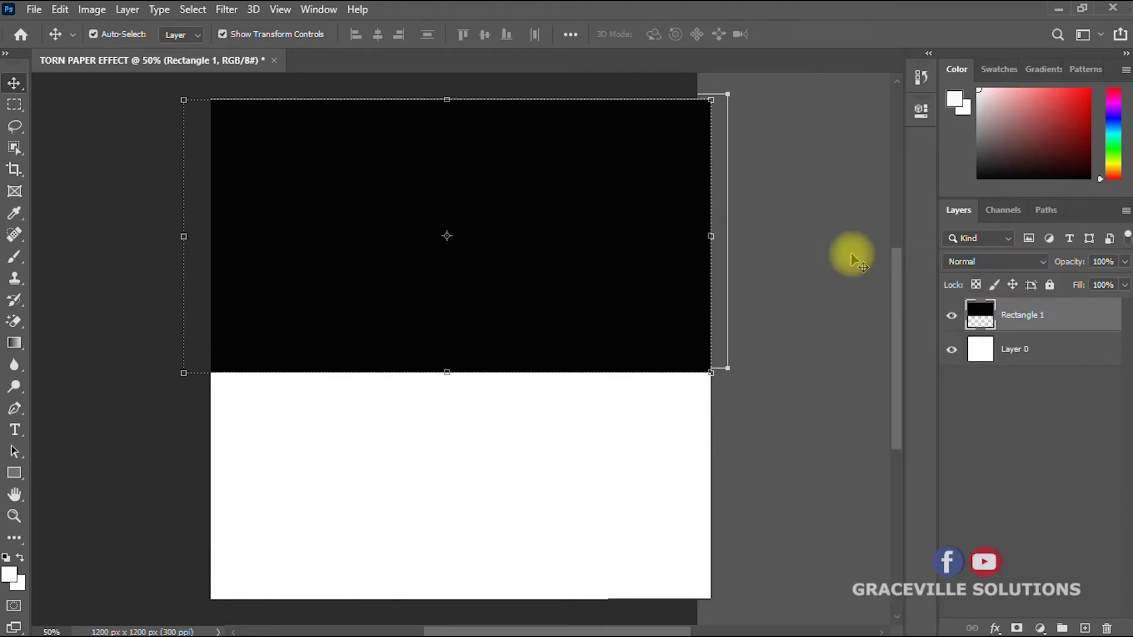
click(822, 277)
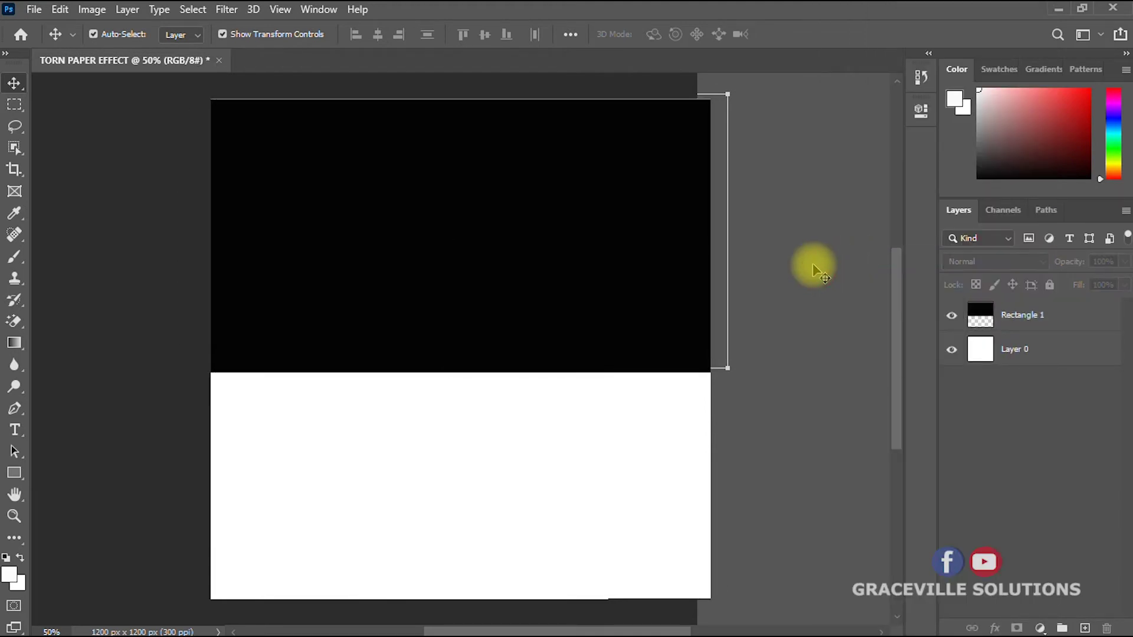
click(587, 307)
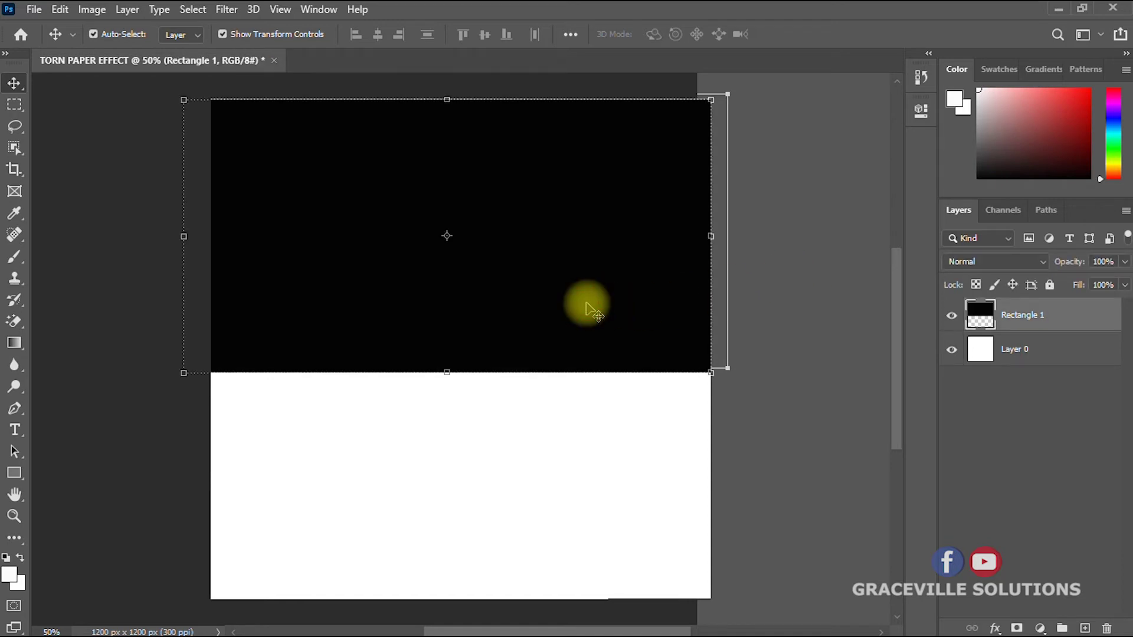
right_click(1083, 315)
click(1090, 325)
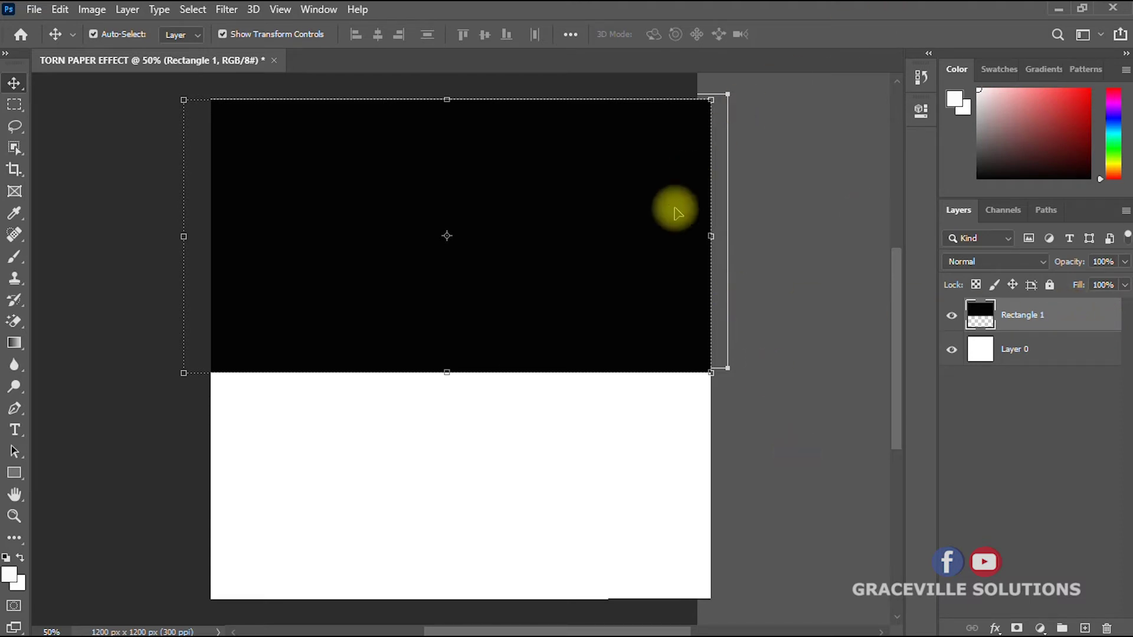
drag(677, 210, 704, 201)
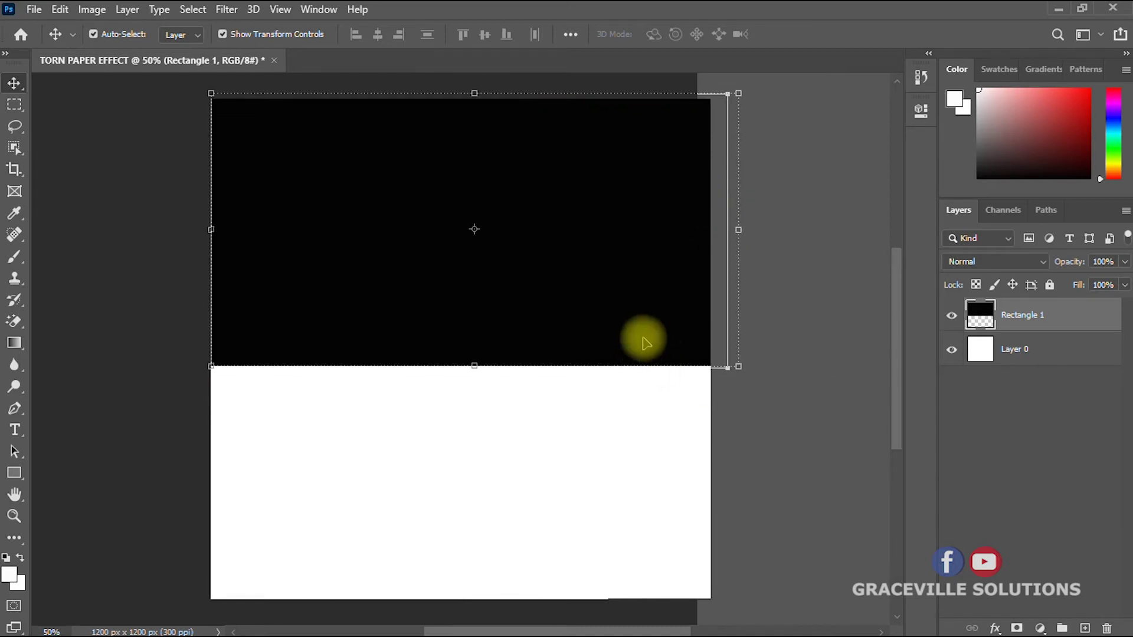
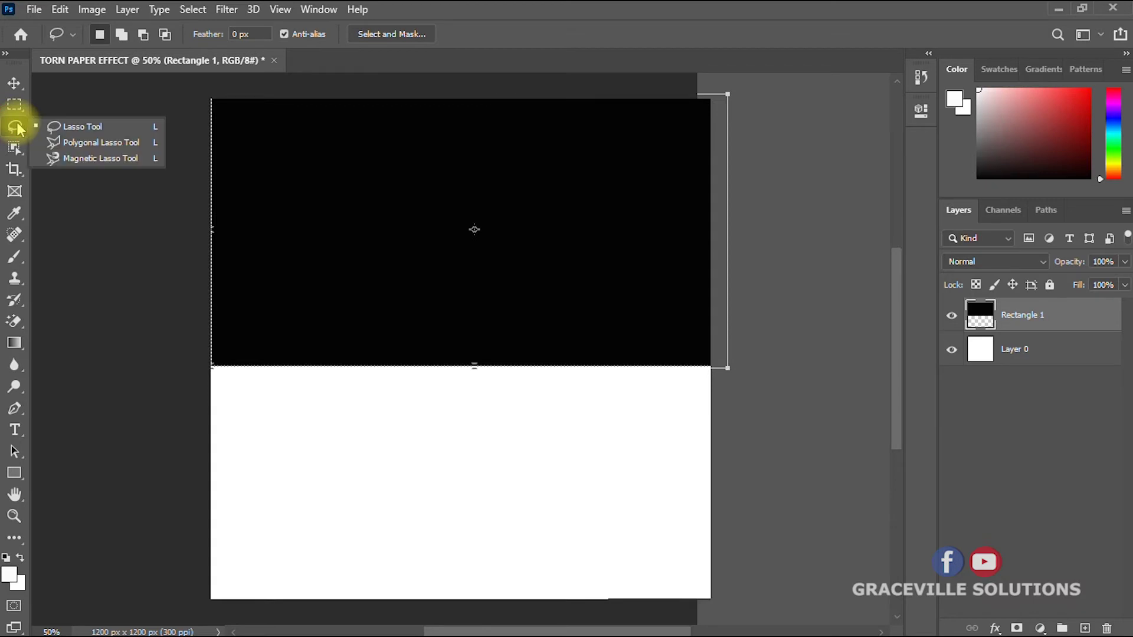
click(50, 124)
mouse_move(211, 354)
mouse_down()
mouse_move(243, 321)
mouse_move(294, 329)
mouse_move(297, 370)
mouse_up()
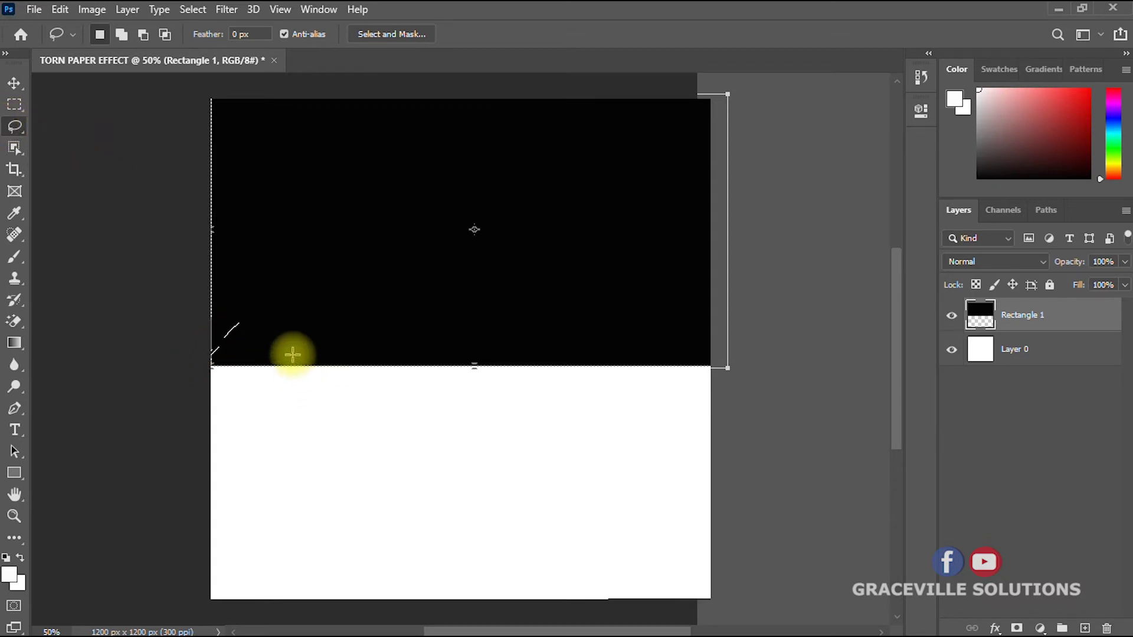
click(13, 85)
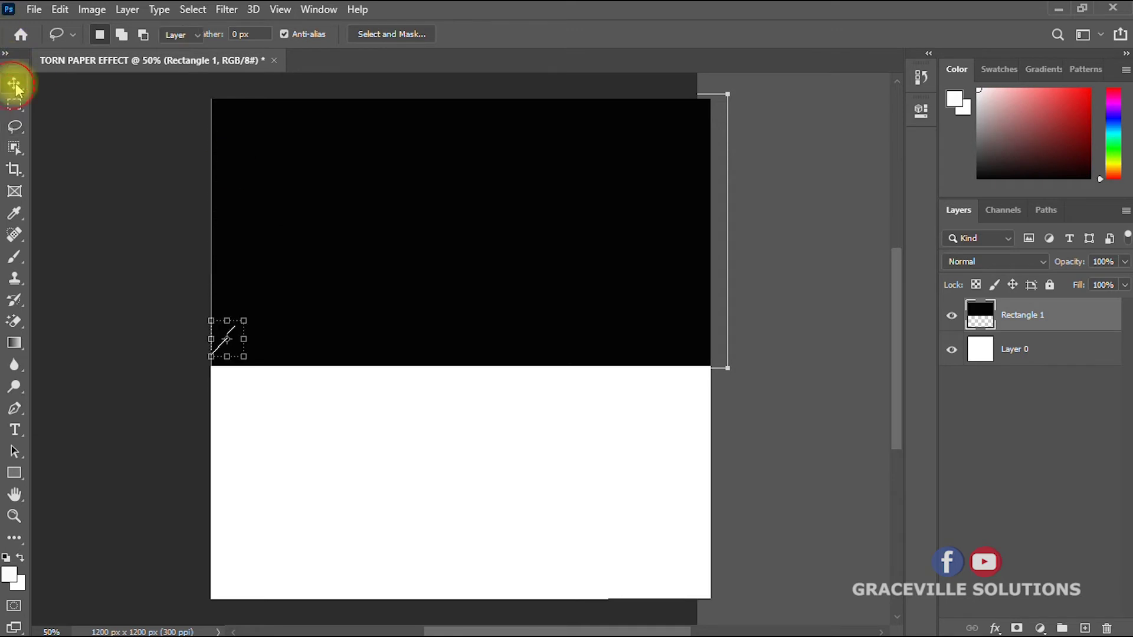
key(ctrl+d)
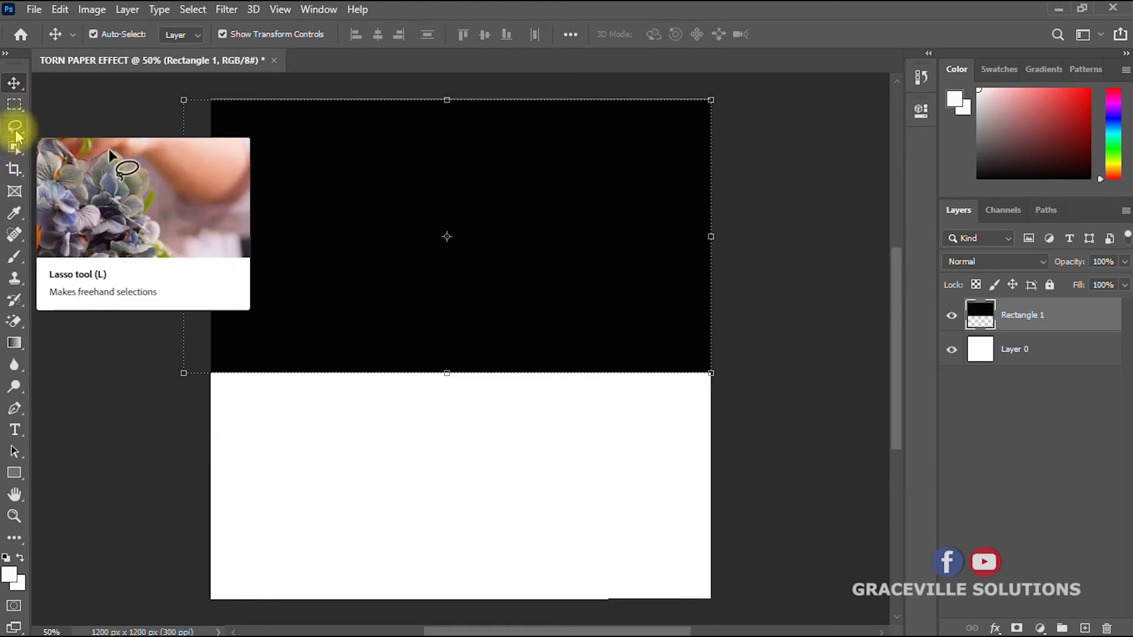
- Lasso a jagged area across the black rectangle's lower edge on the Rectangle 1 layer, delete the selected pixels and deselect
drag(16, 132, 82, 129)
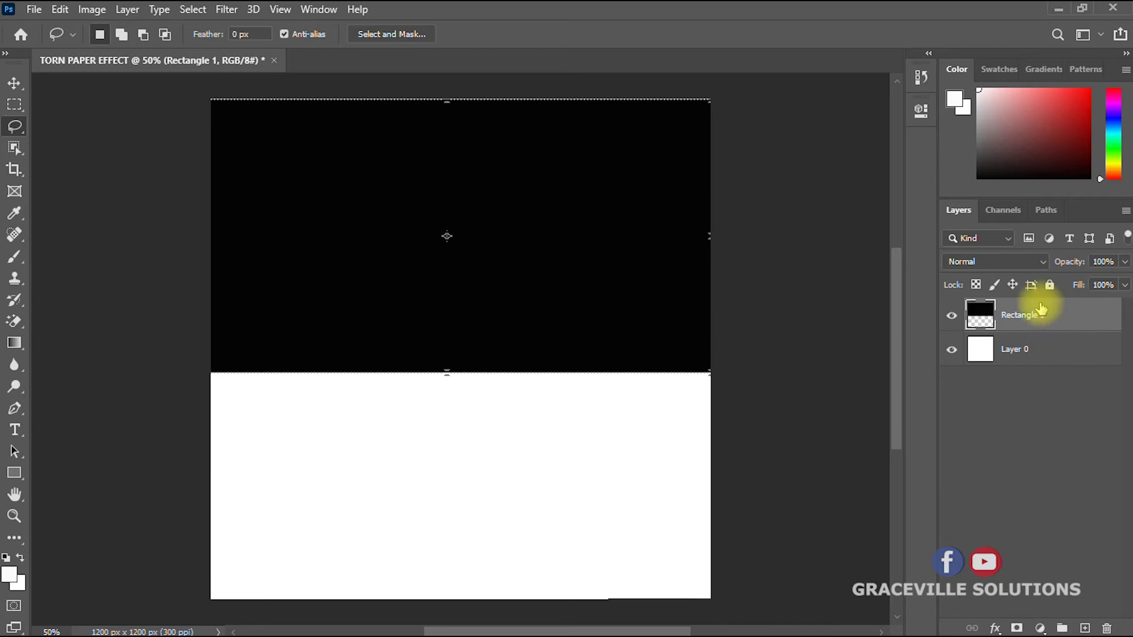
click(1045, 351)
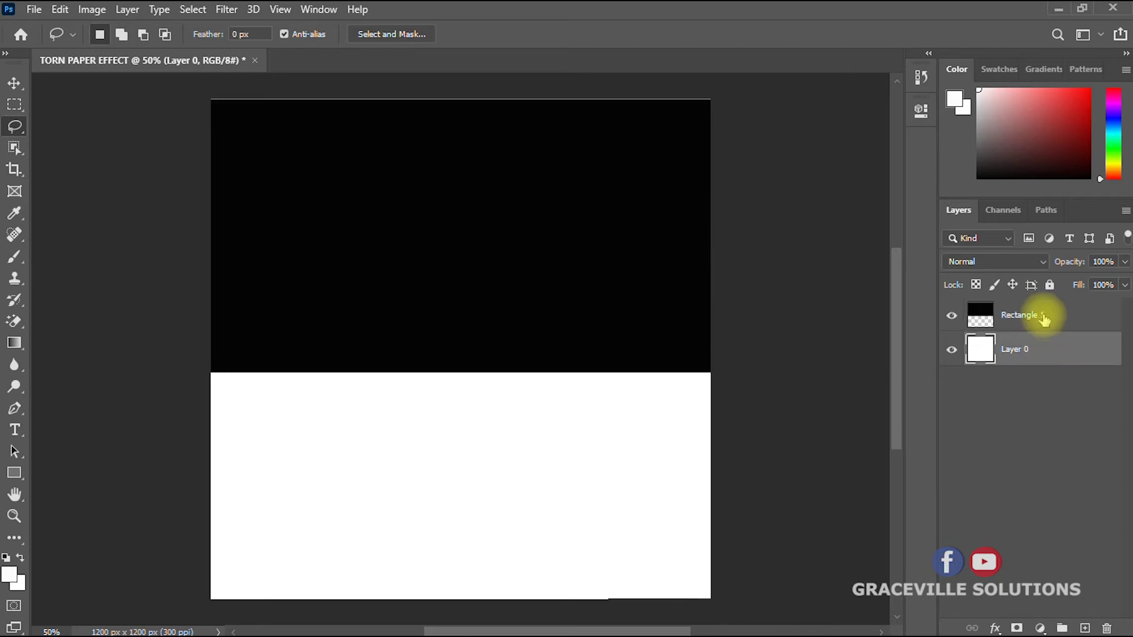
click(1045, 321)
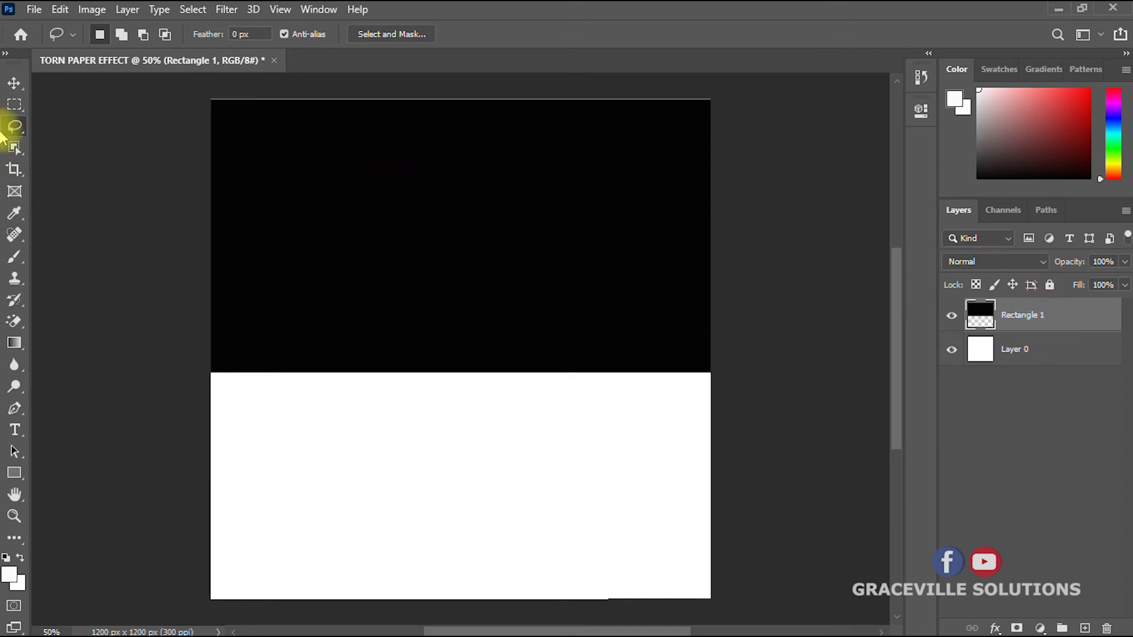
drag(14, 127, 52, 137)
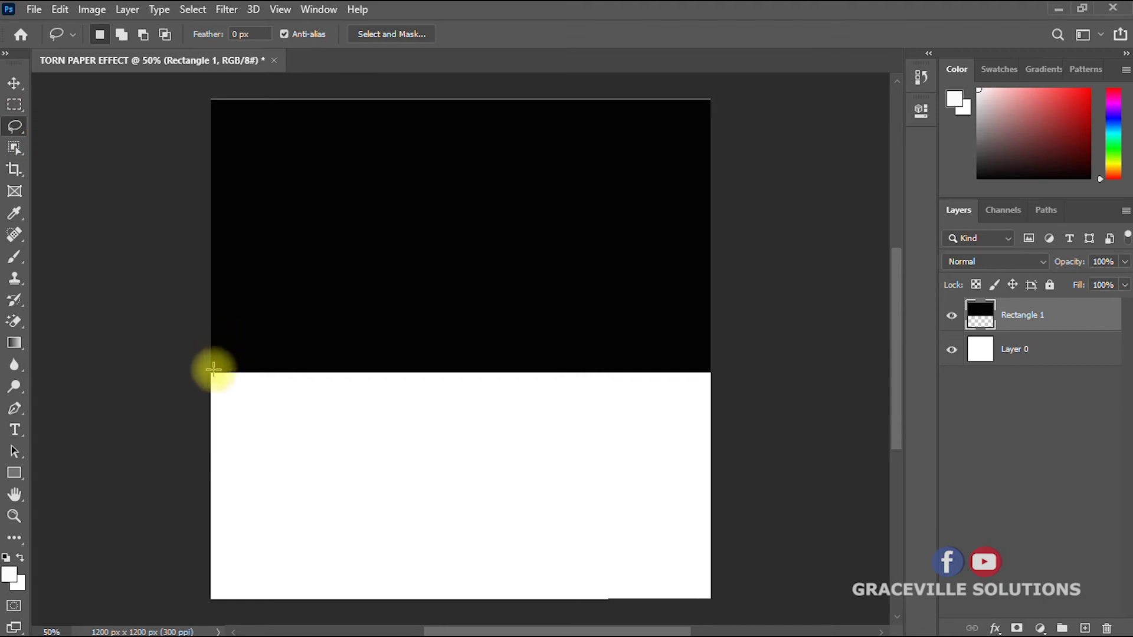
mouse_move(213, 370)
mouse_down()
mouse_move(390, 338)
mouse_move(571, 348)
mouse_move(599, 328)
mouse_move(629, 347)
mouse_move(711, 353)
mouse_move(713, 435)
mouse_move(675, 463)
mouse_move(393, 451)
mouse_move(232, 473)
mouse_move(207, 457)
mouse_move(215, 467)
mouse_move(215, 373)
mouse_up()
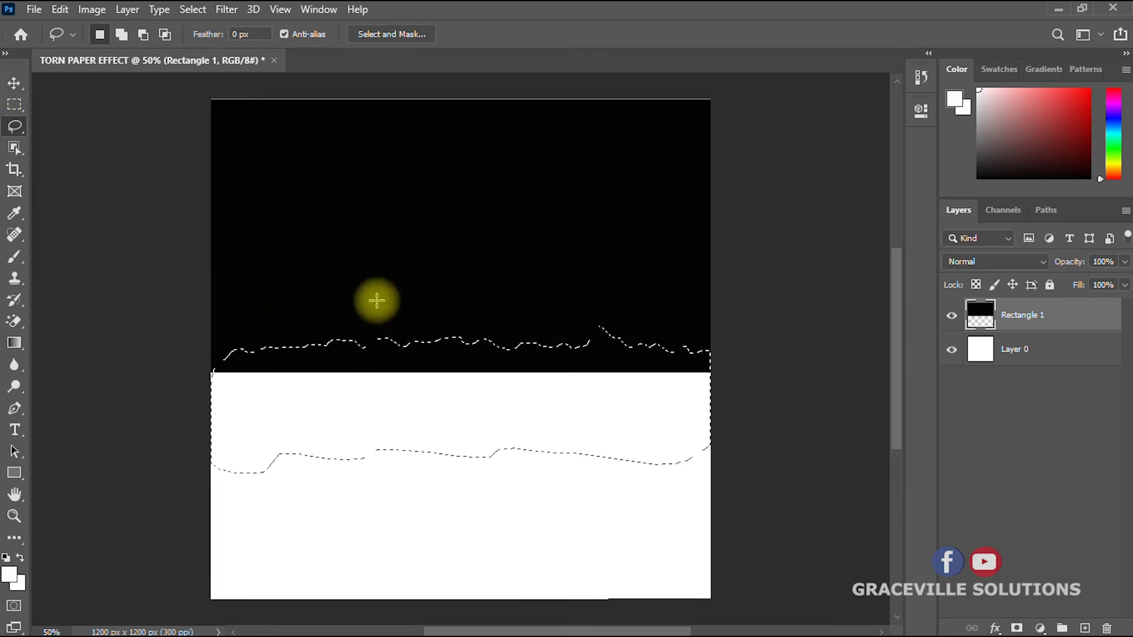
click(14, 82)
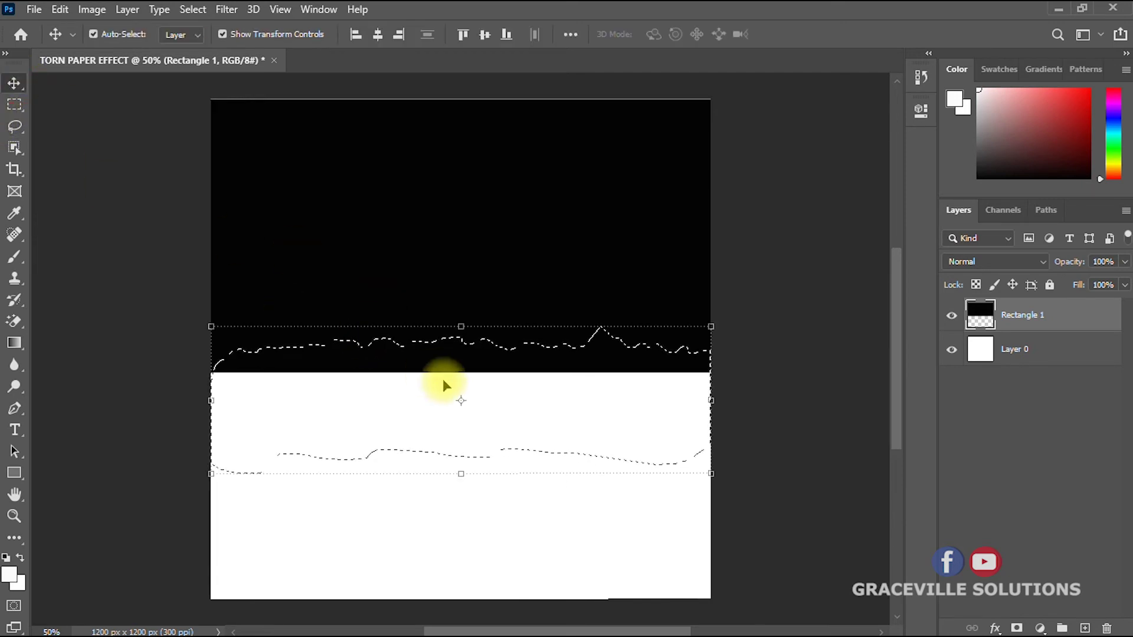
key(Delete)
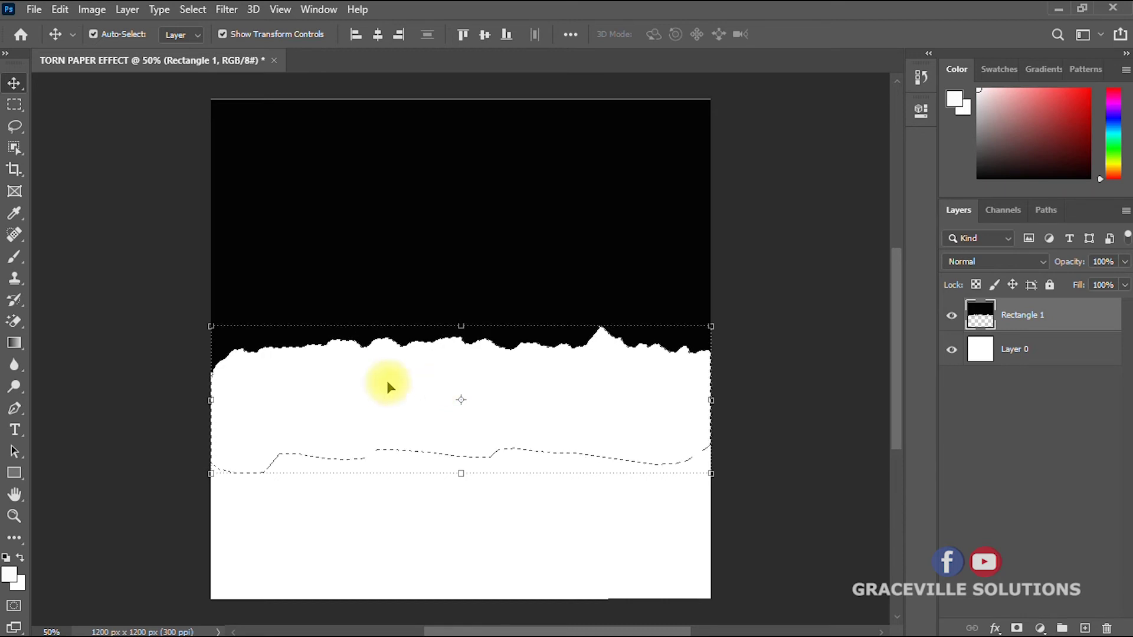
key(ctrl+d)
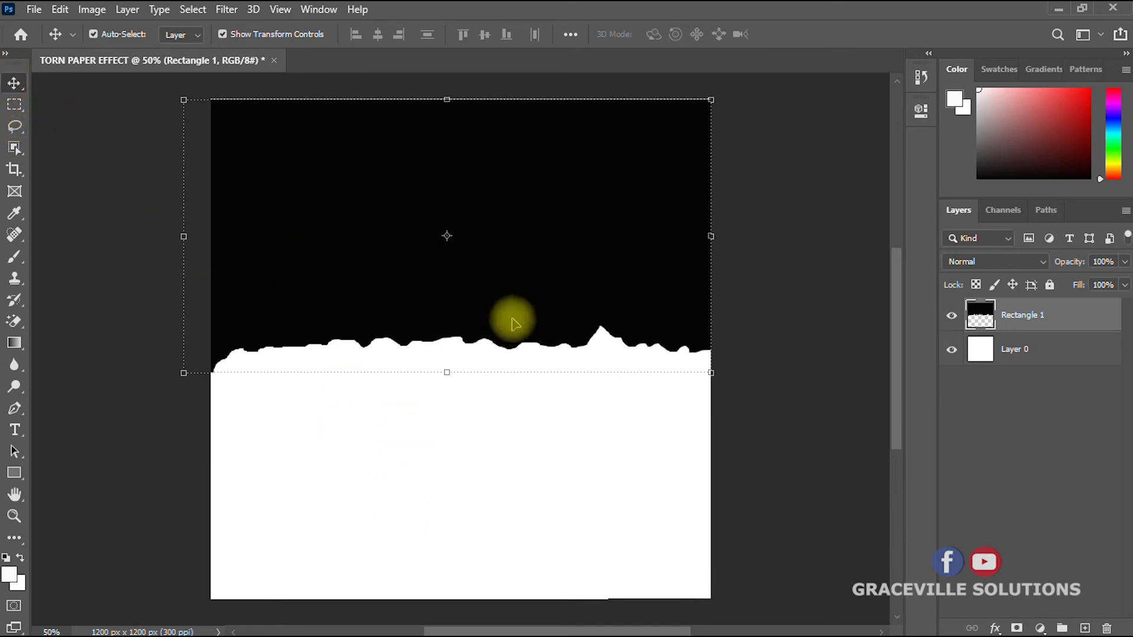
- Apply a Gaussian Blur with a radius of 2.7 pixels to the Rectangle 1 layer, and deselect the layer
click(600, 298)
mouse_move(600, 296)
mouse_down()
mouse_move(600, 317)
mouse_move(601, 286)
mouse_move(602, 296)
mouse_up()
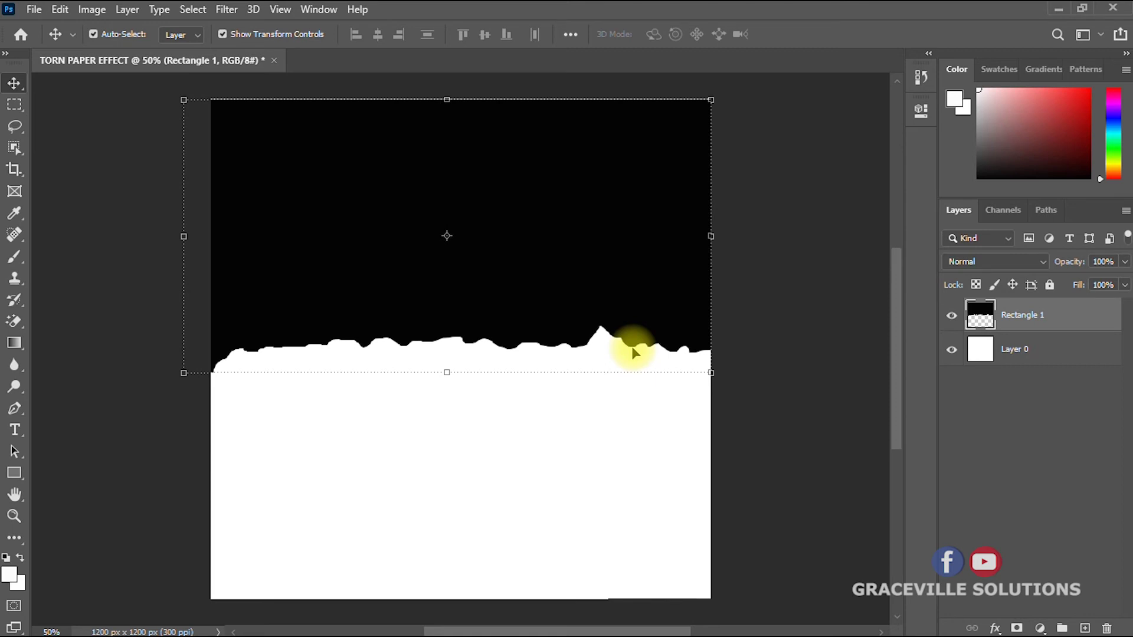
click(225, 10)
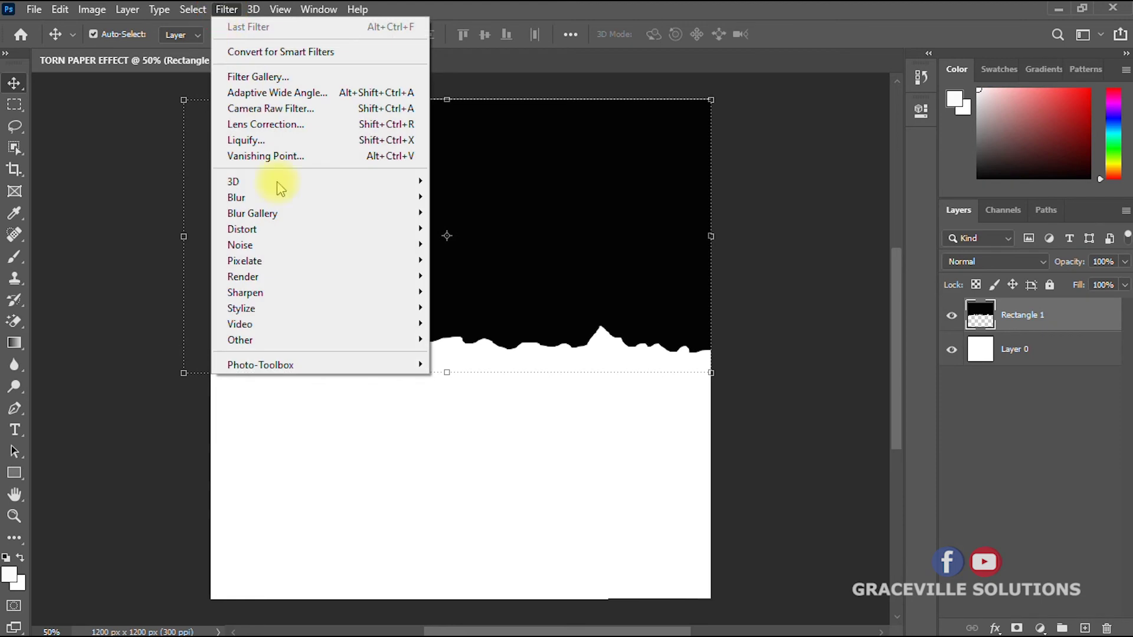
mouse_move(265, 195)
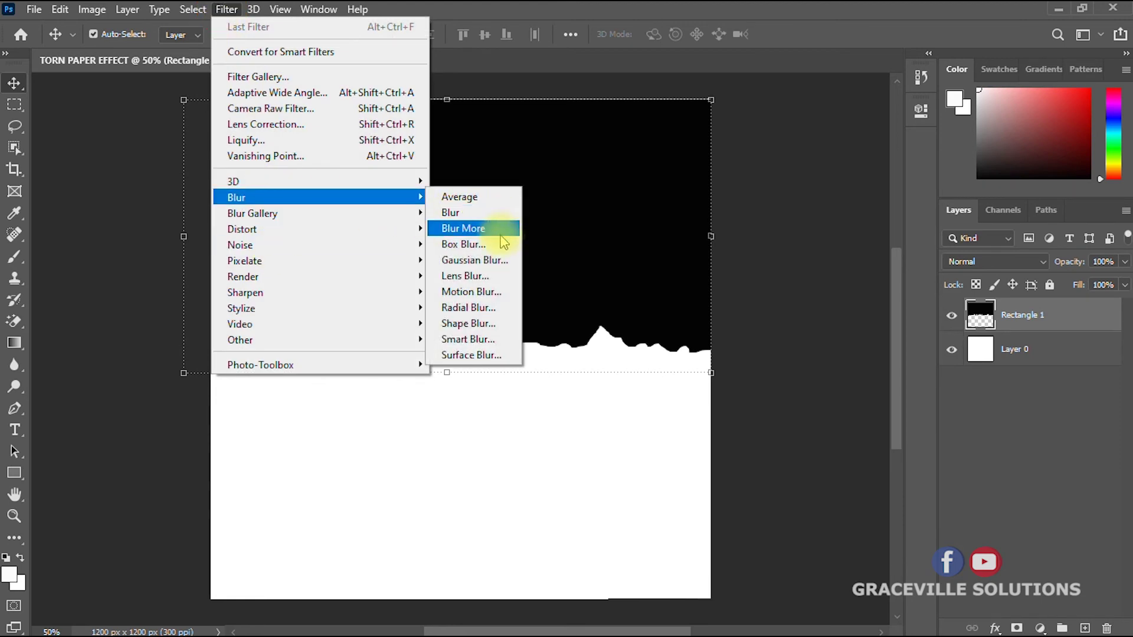
click(485, 272)
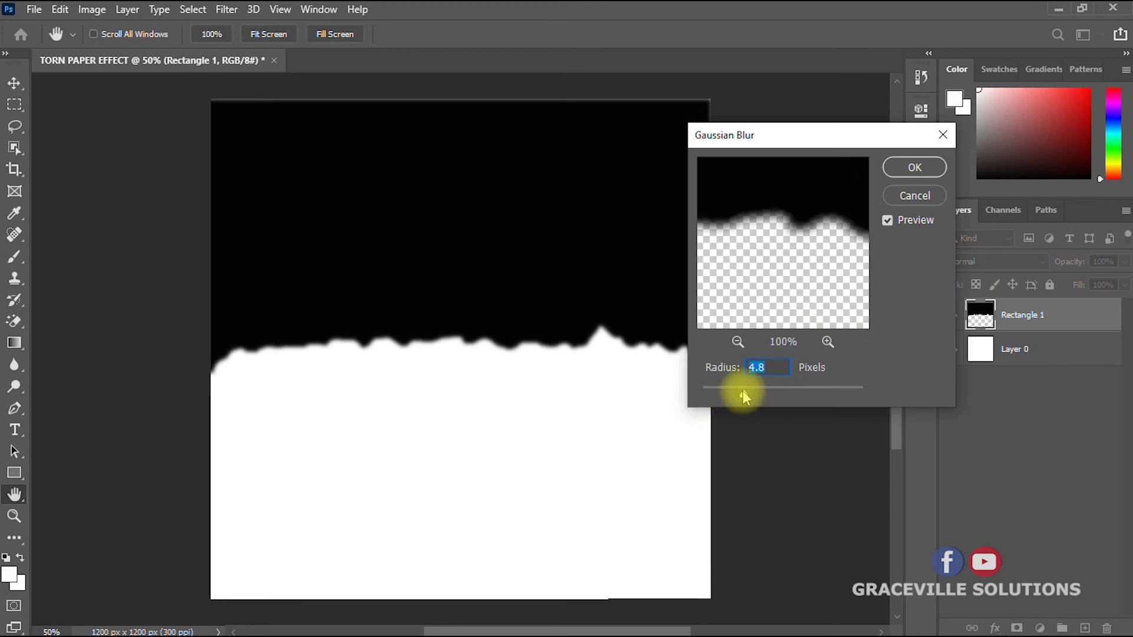
drag(747, 394, 760, 391)
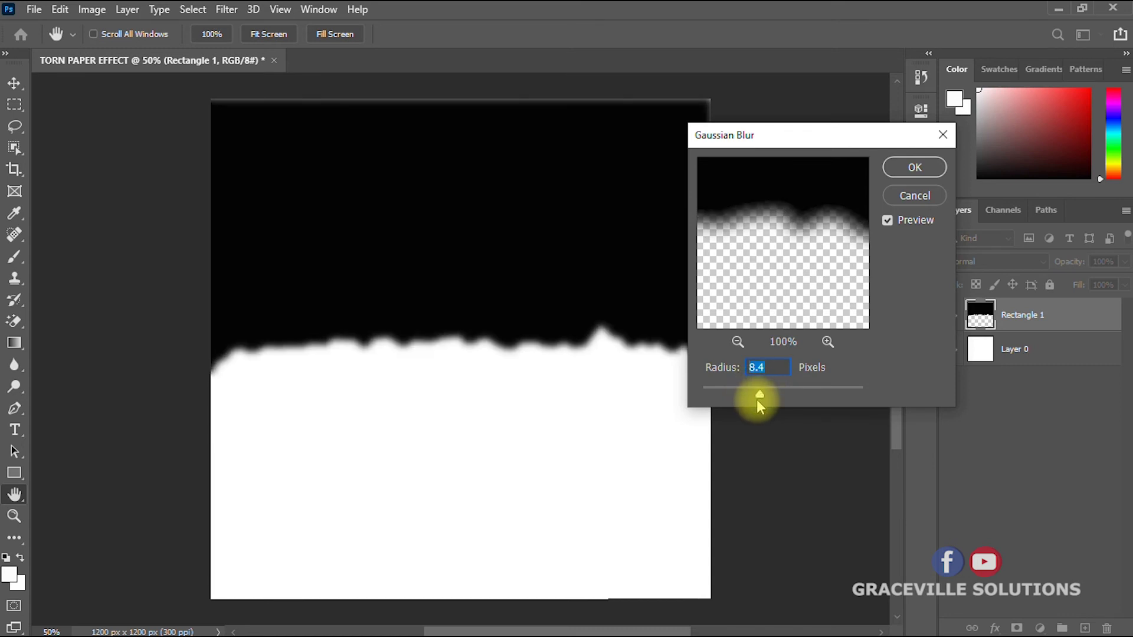
drag(742, 391, 721, 399)
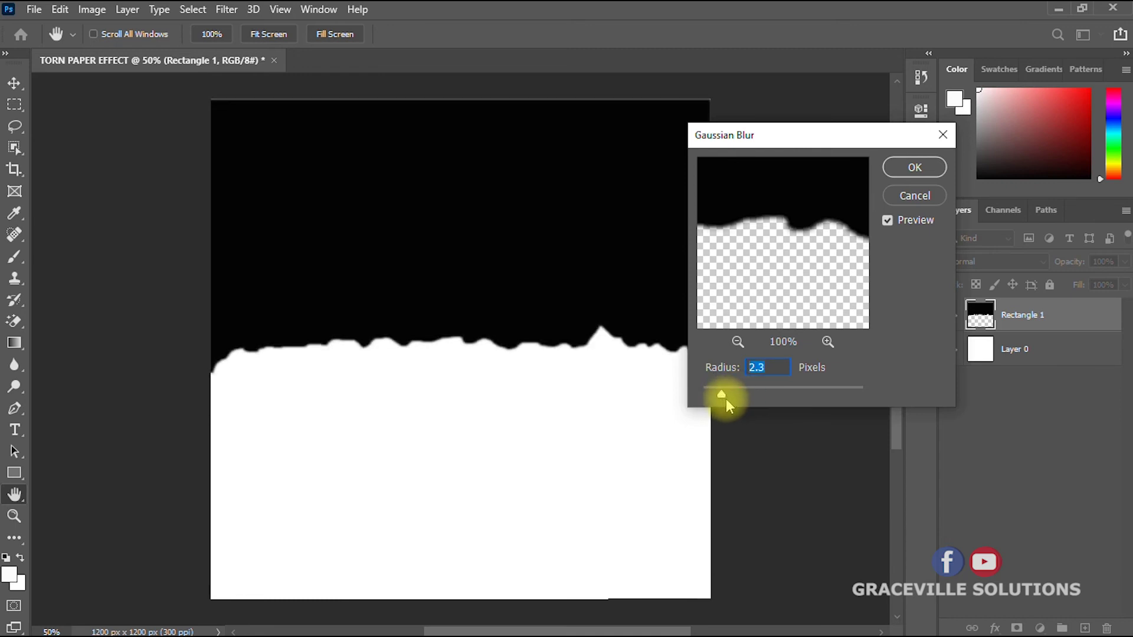
drag(724, 395, 727, 394)
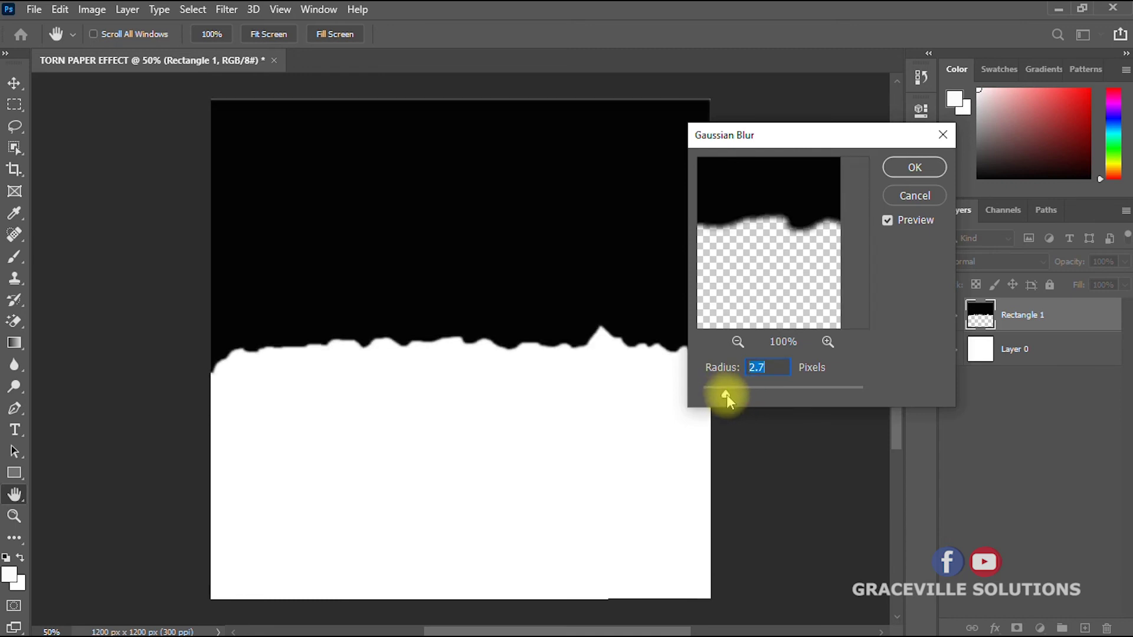
click(909, 169)
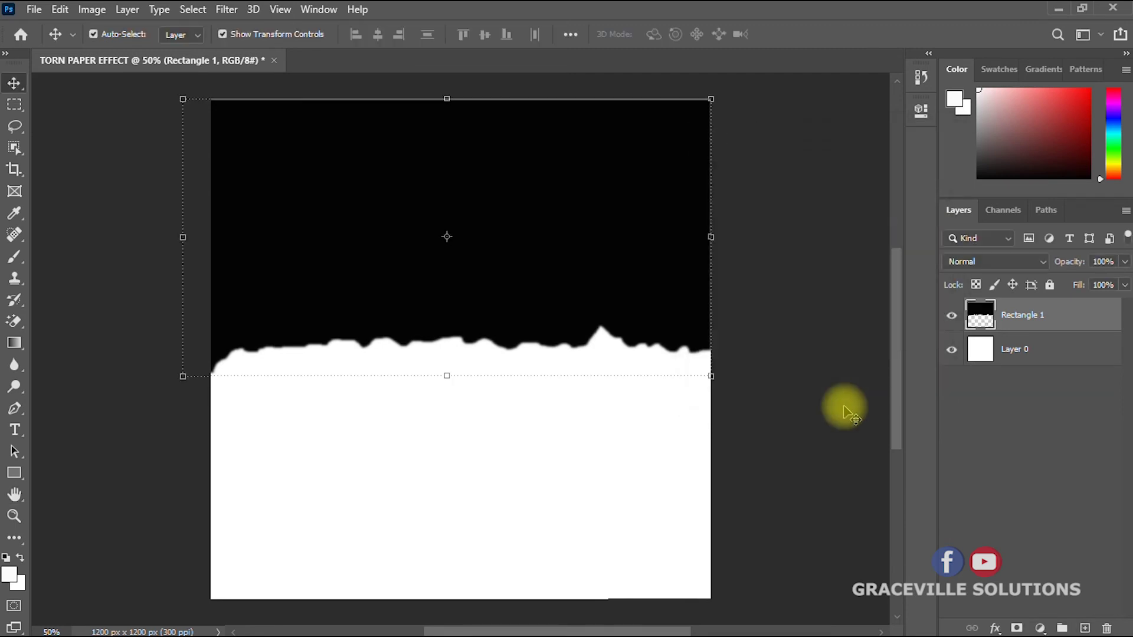
click(118, 154)
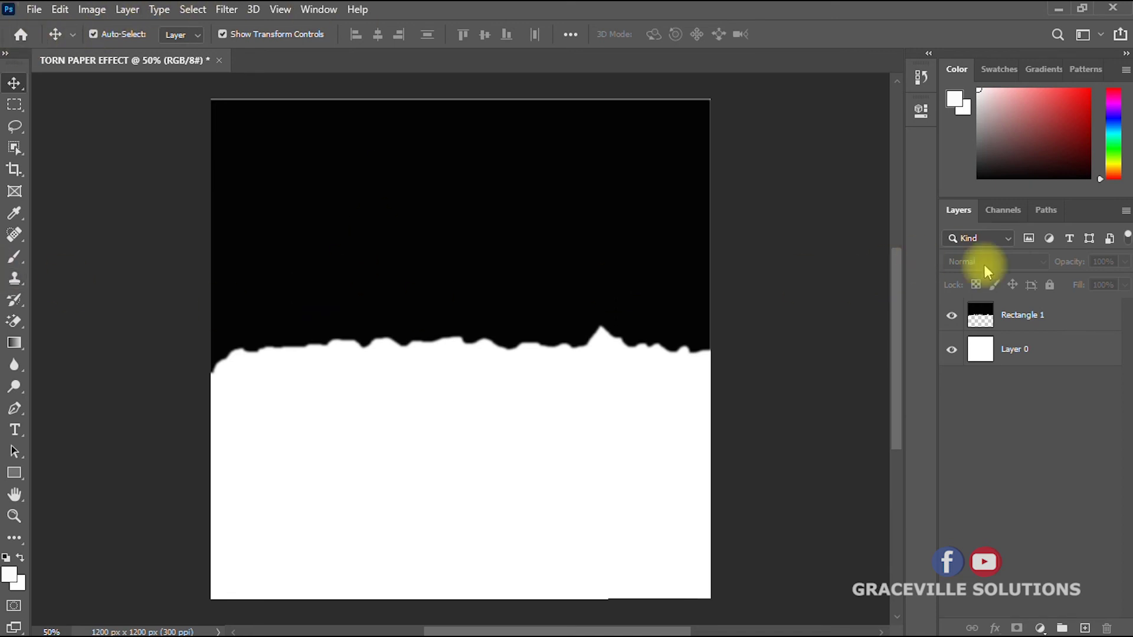
- Duplicate the Rectangle 1 layer within the same document under the name RECTANGLE 2
click(1043, 313)
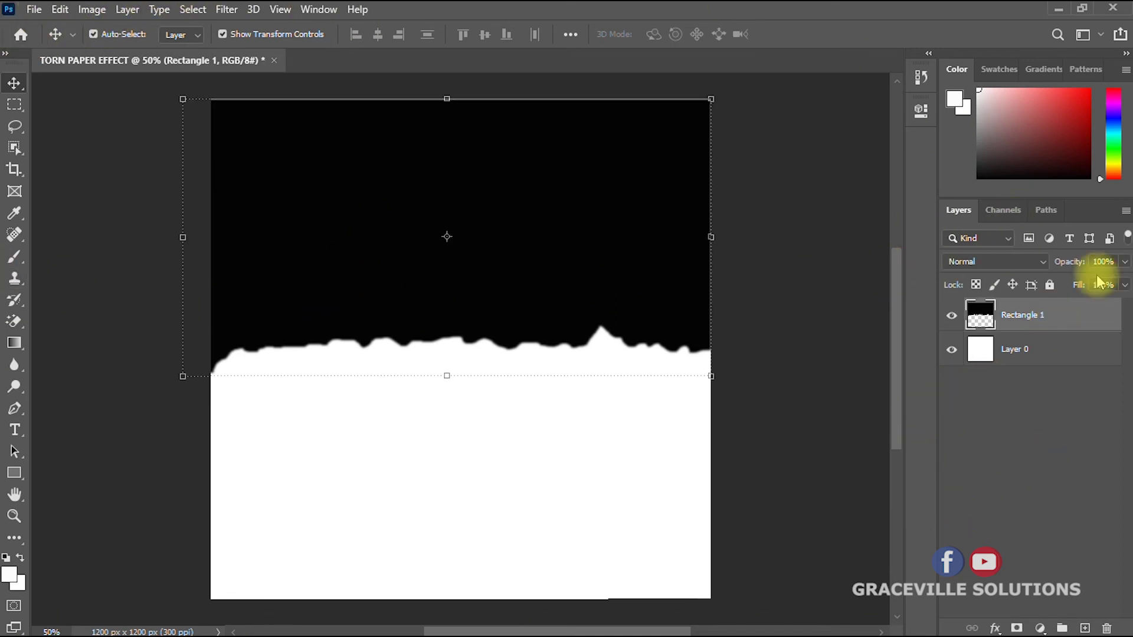
right_click(1049, 315)
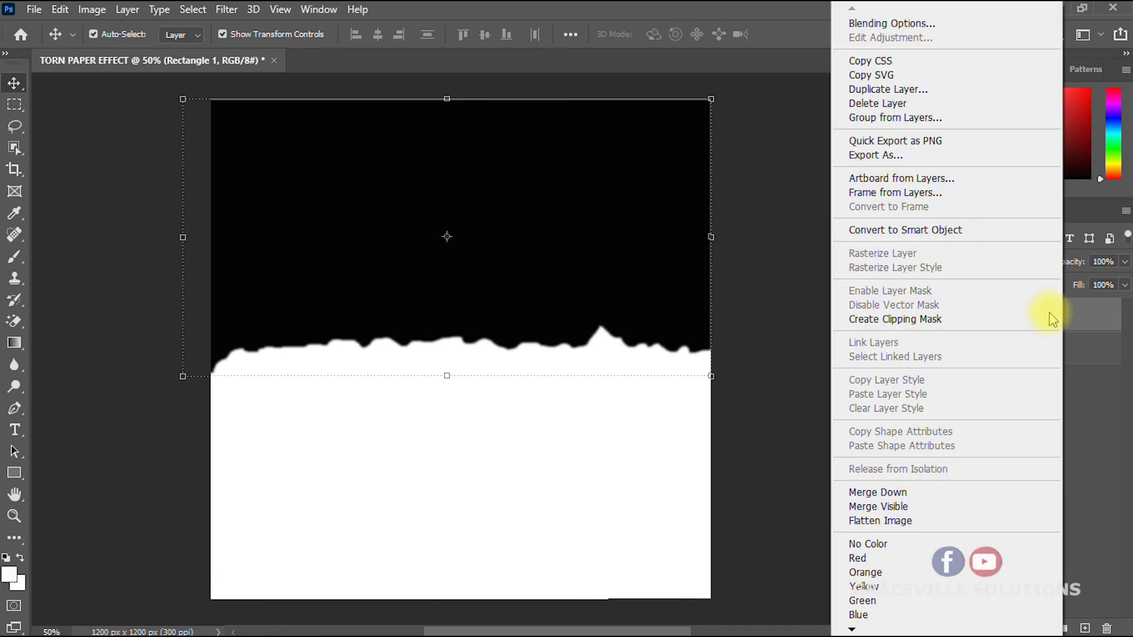
click(916, 90)
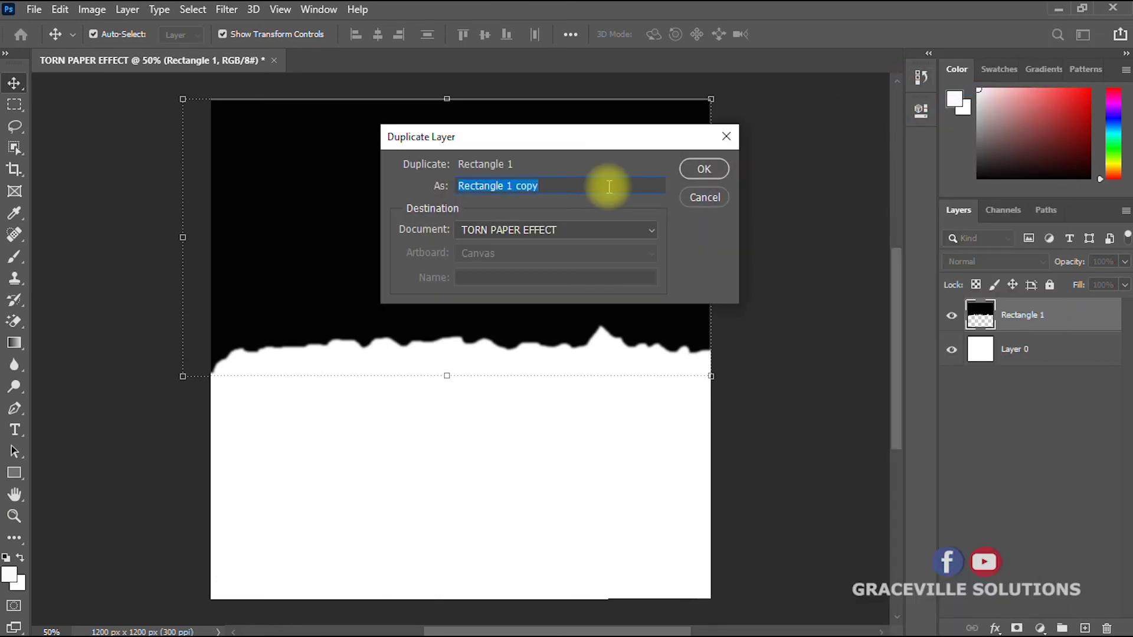
text(RECTANGLE 2)
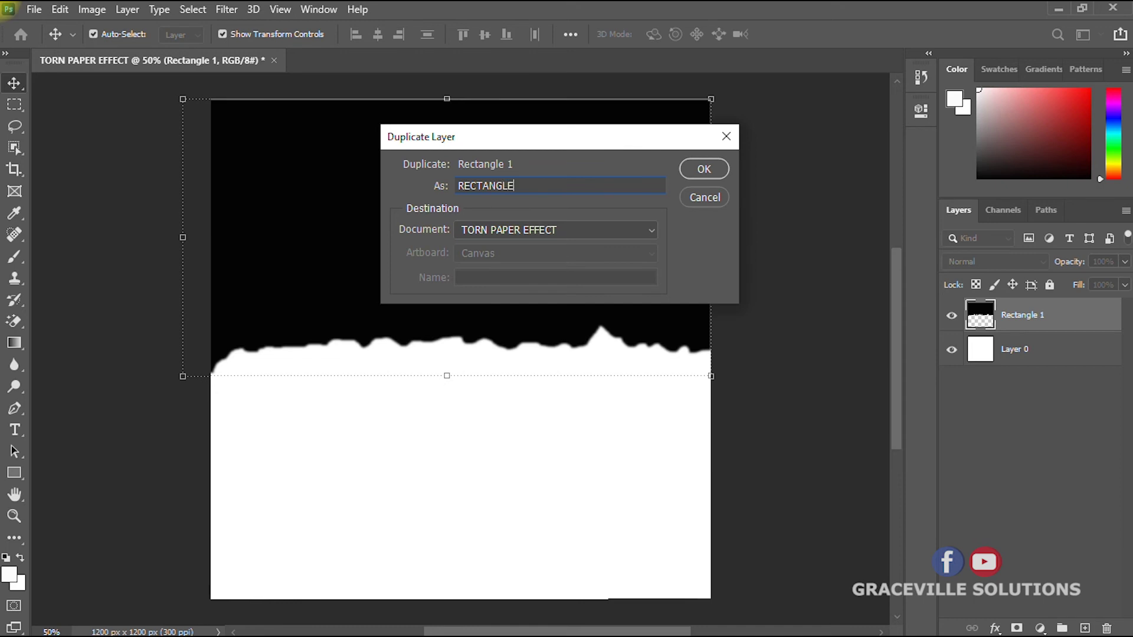
click(703, 170)
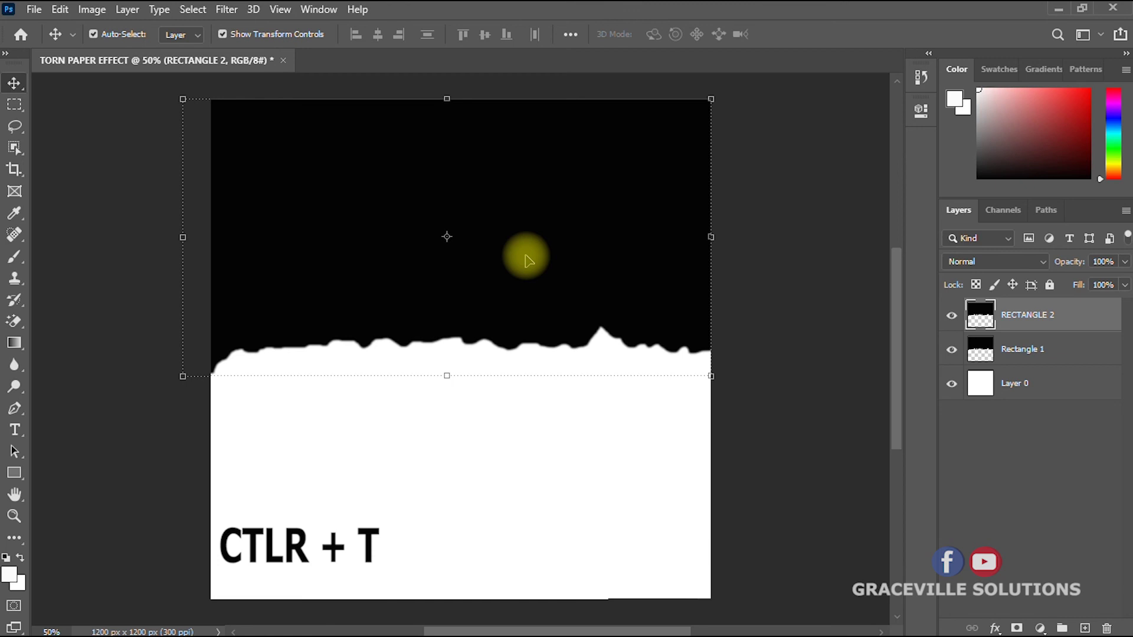
- Rotate RECTANGLE 2 by 180° and move it down about 810 px to cover the lower part of the canvas
key(ctrl+t)
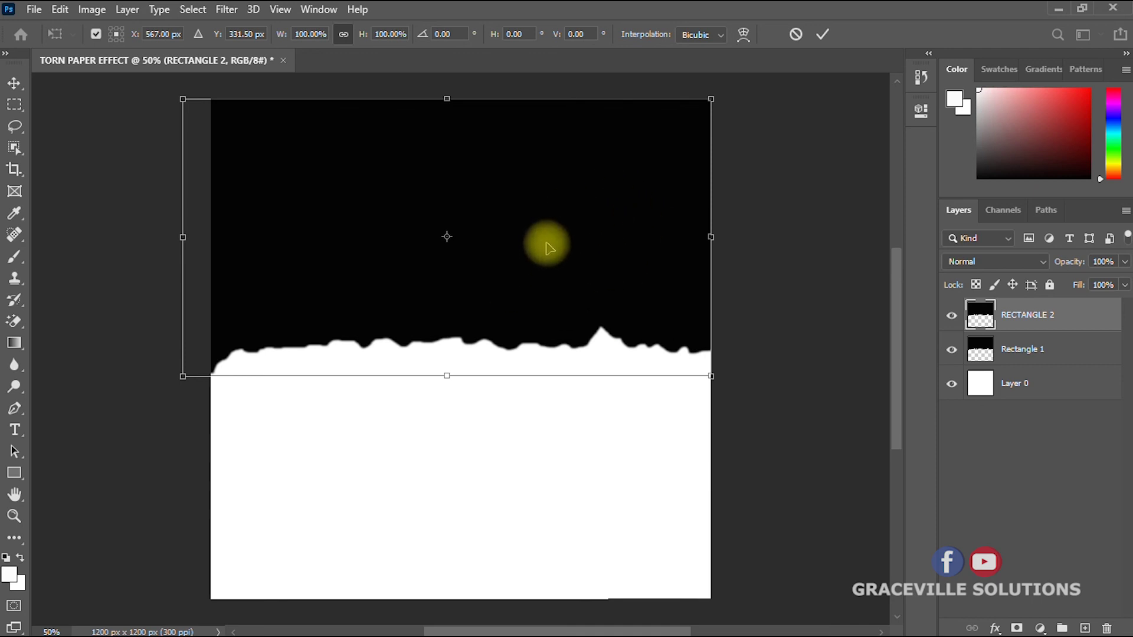
right_click(546, 244)
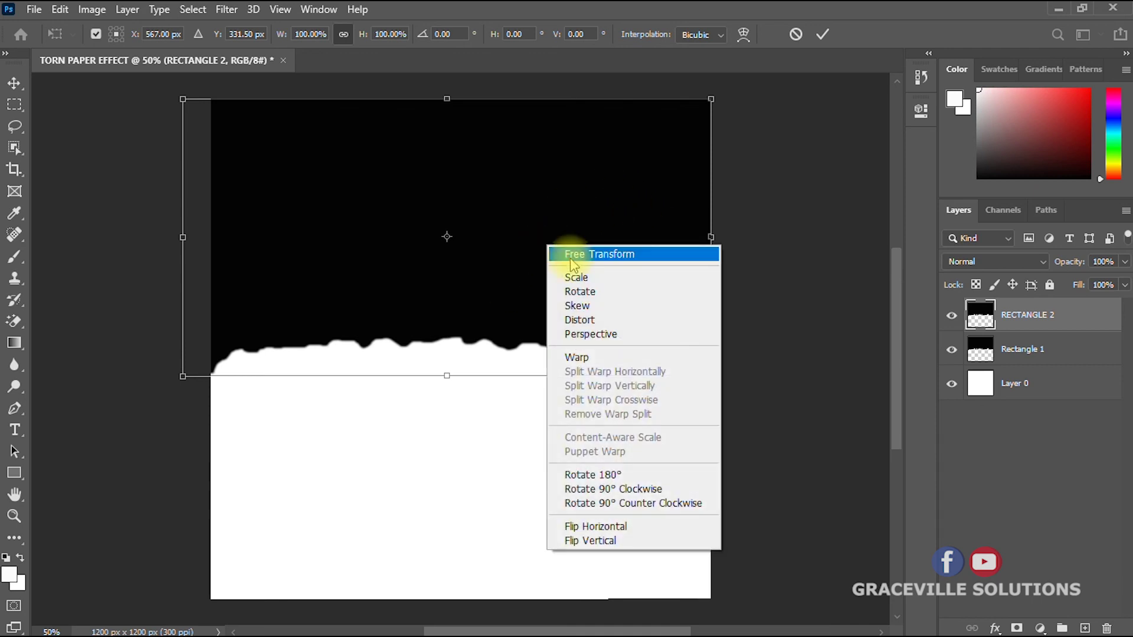
click(649, 475)
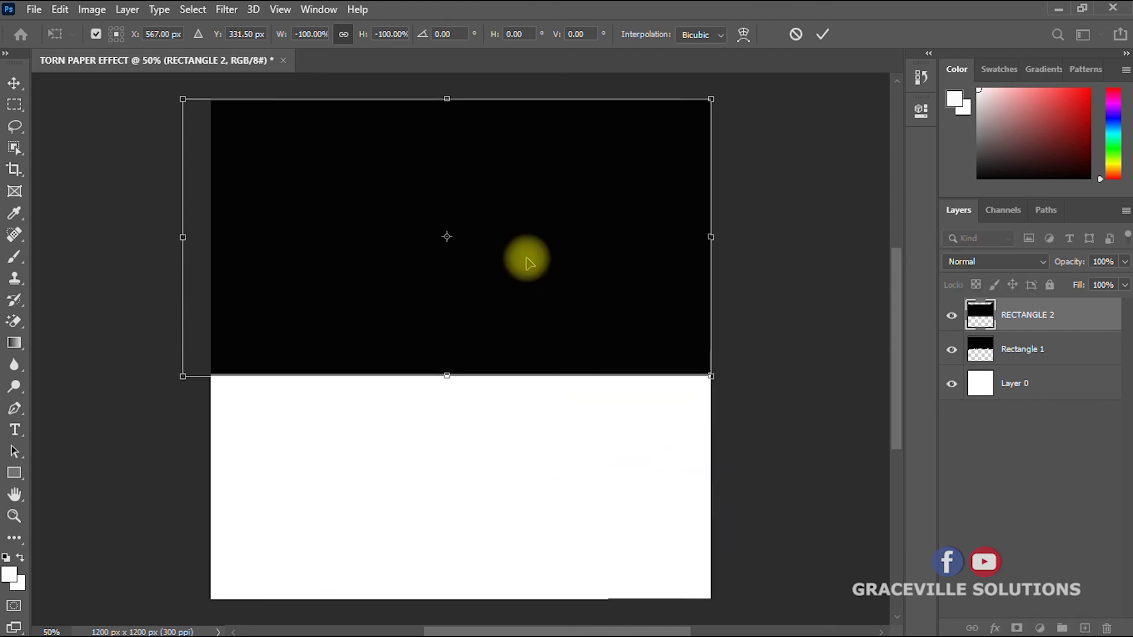
drag(536, 278, 527, 600)
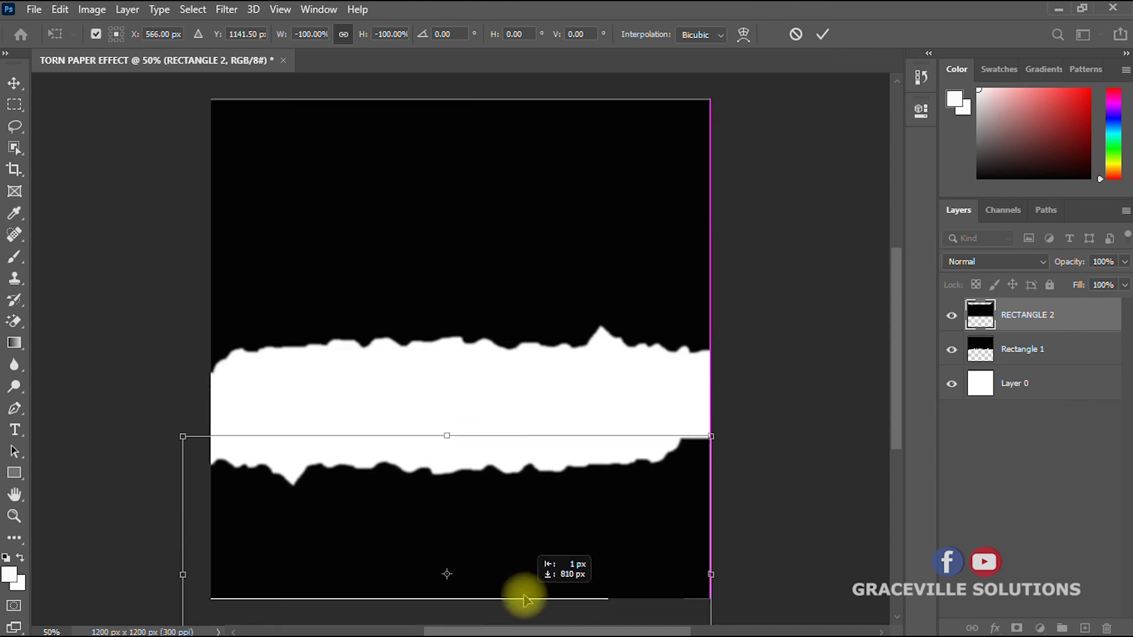
- Move Rectangle 1 up to widen the white gap between the torn edges, and nudge RECTANGLE 2 slightly to the right
click(1035, 352)
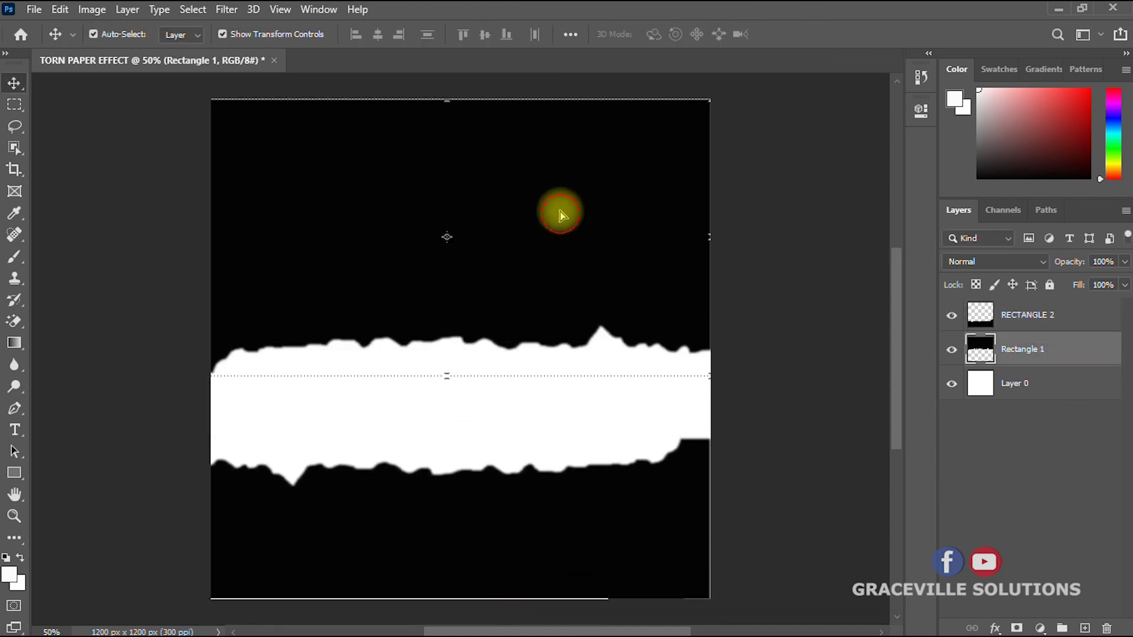
drag(560, 211, 574, 132)
click(342, 514)
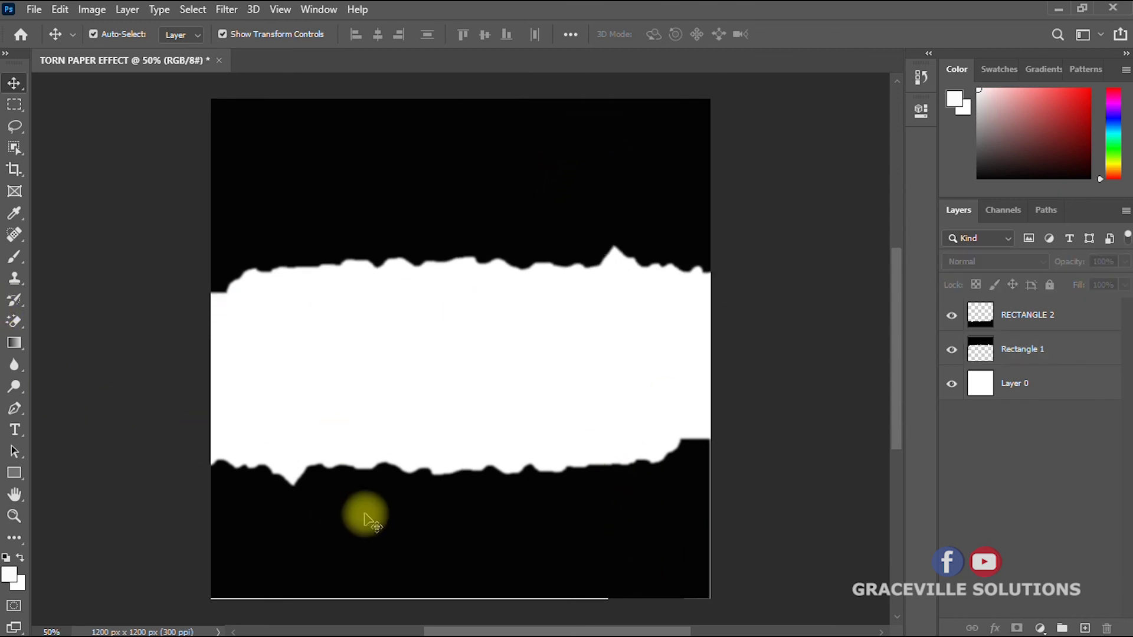
drag(430, 532, 437, 533)
- Hide and show Rectangle 1 and RECTANGLE 2 in turn to check which torn half each layer holds
click(374, 225)
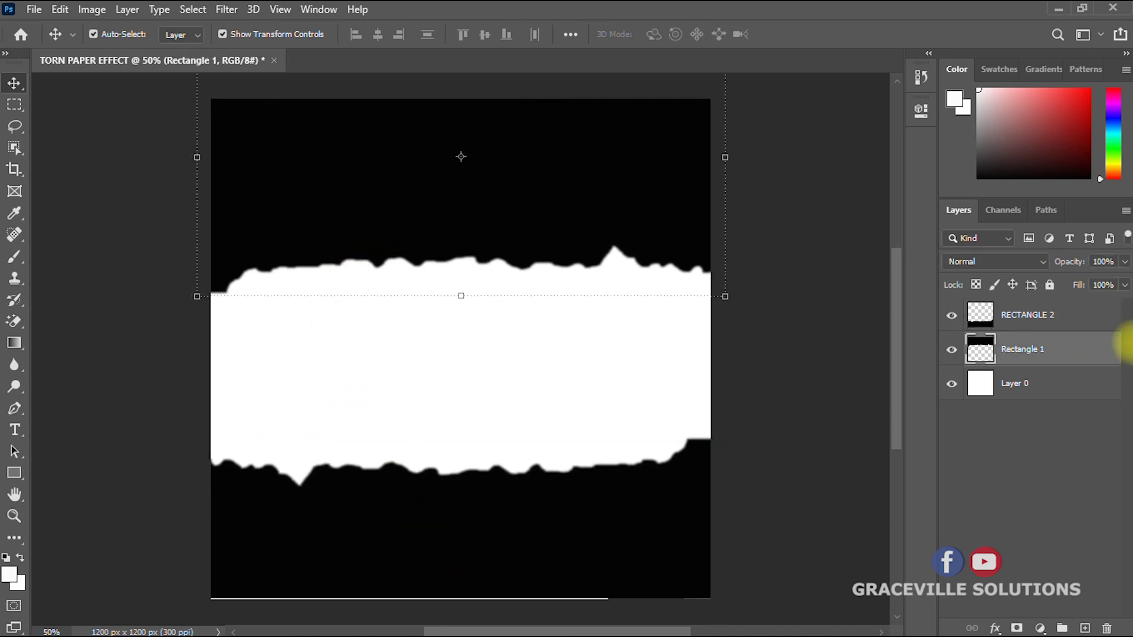
click(952, 348)
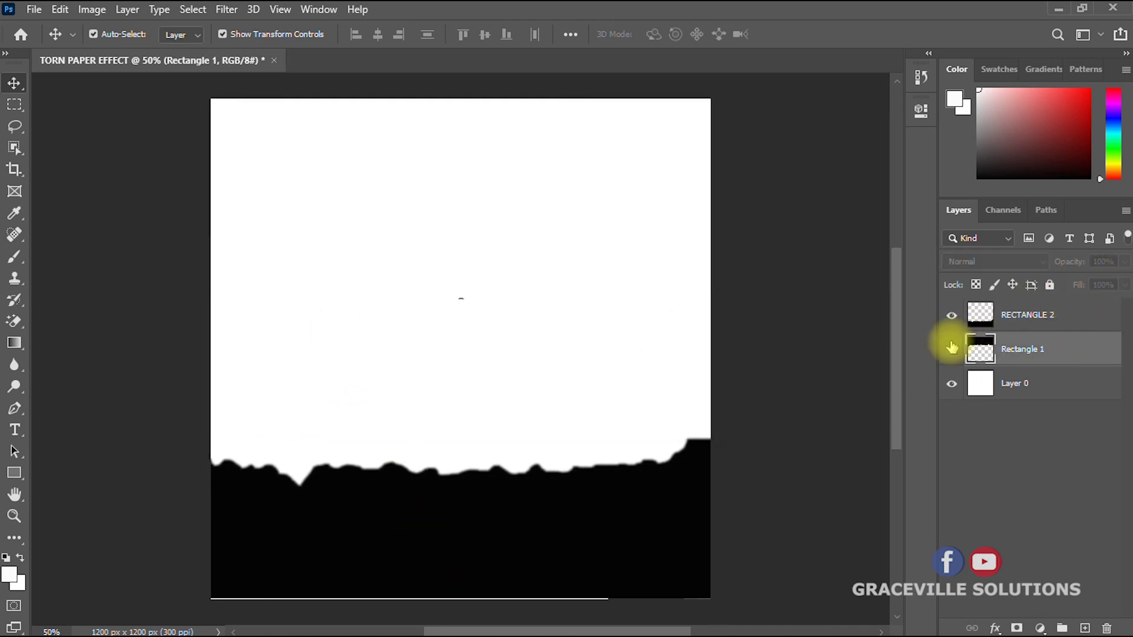
click(952, 348)
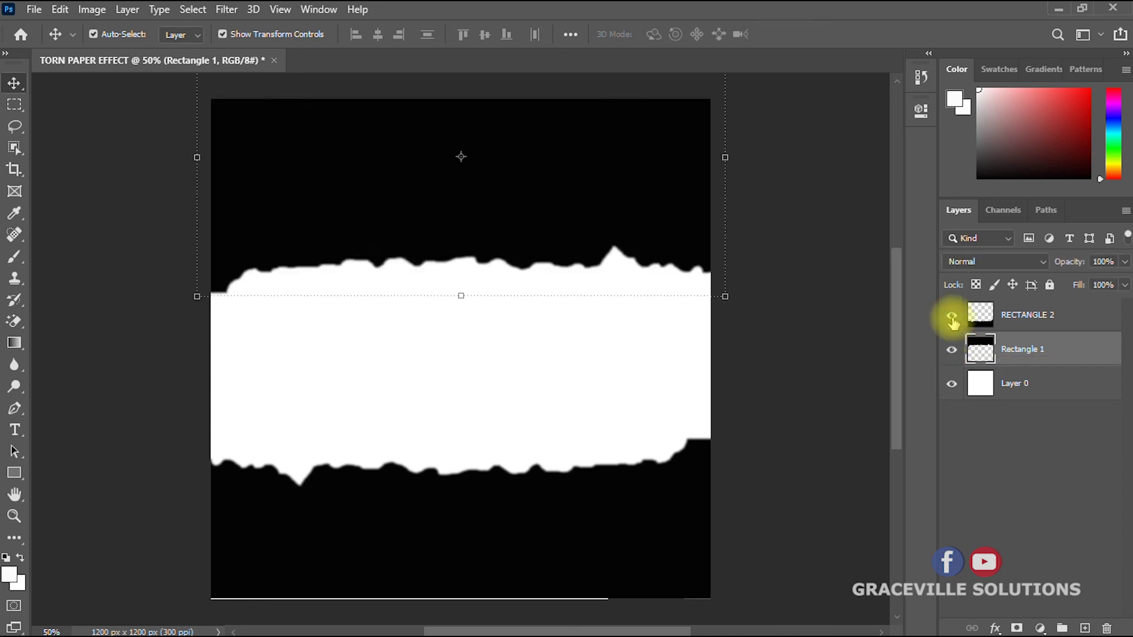
click(952, 316)
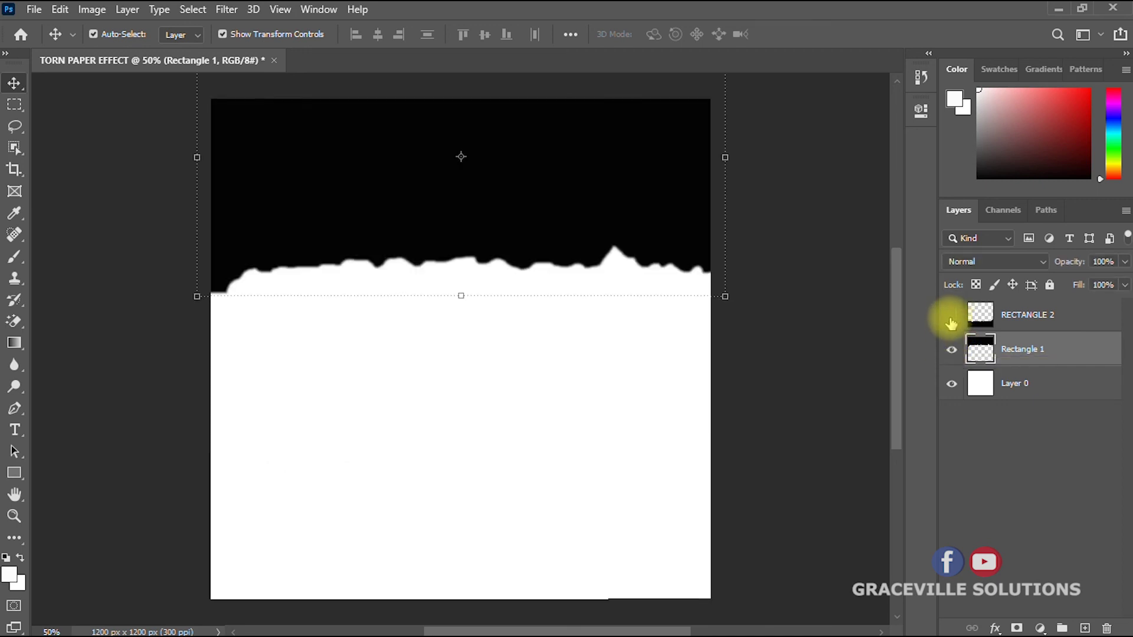
click(951, 317)
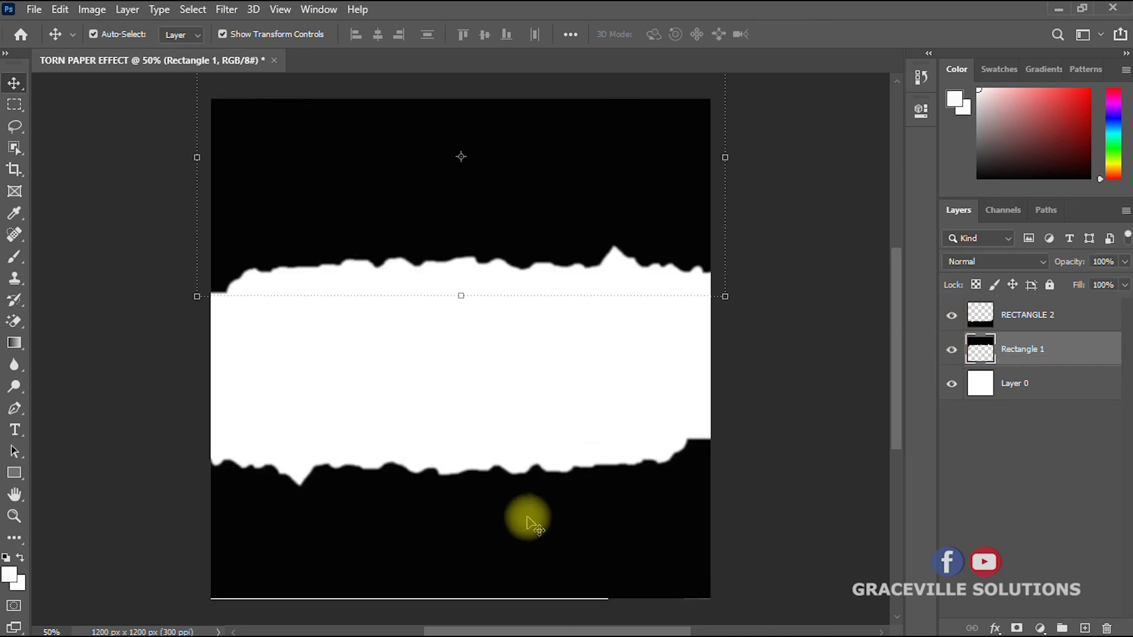
- Move RECTANGLE 2 slightly up and to the right to narrow the white gap
mouse_move(526, 517)
mouse_down()
mouse_move(537, 516)
mouse_move(531, 498)
mouse_move(537, 508)
mouse_up()
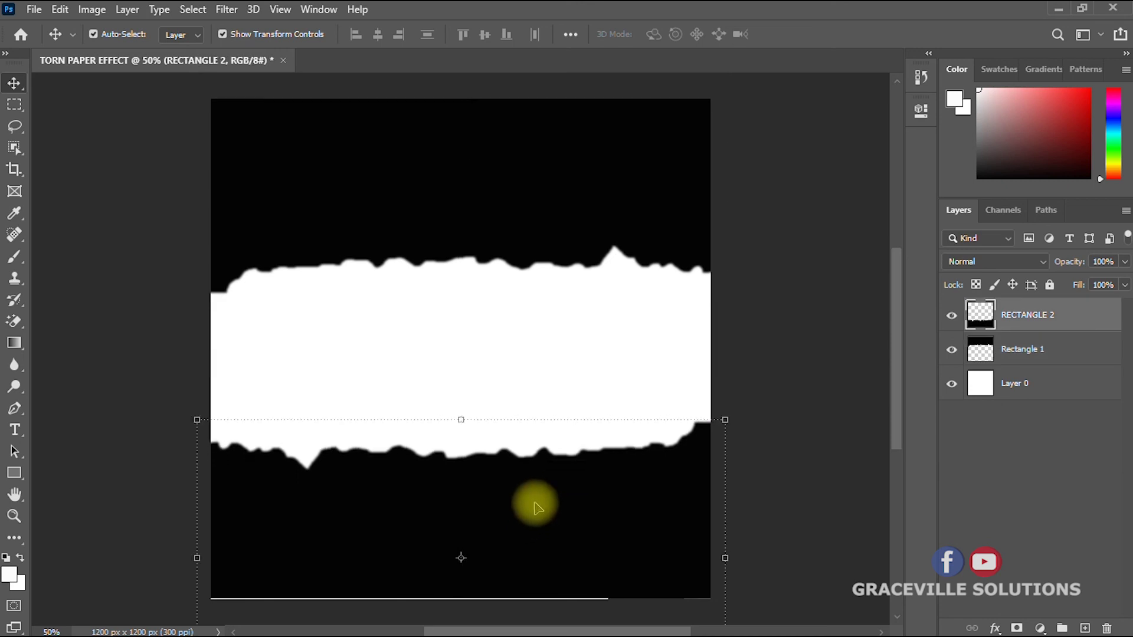